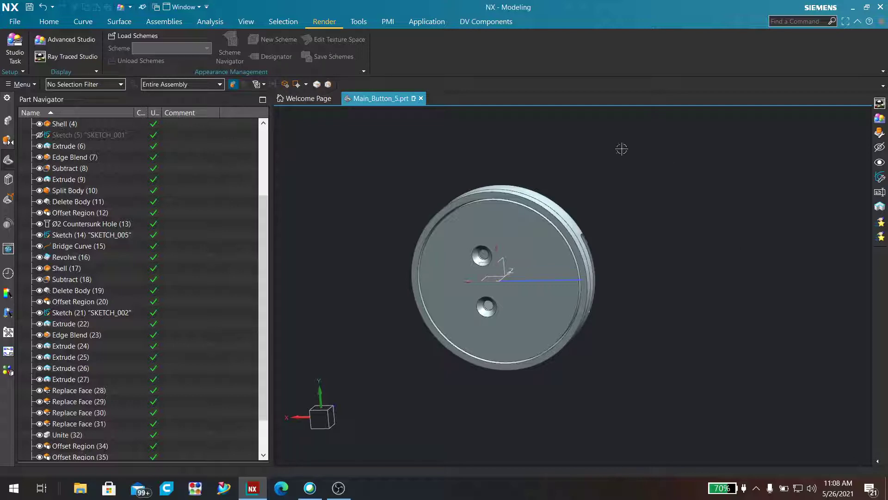
From the Render tab, switch the button part into the Studio task environment
left_click(325, 21)
left_click(324, 22)
right_click(542, 21)
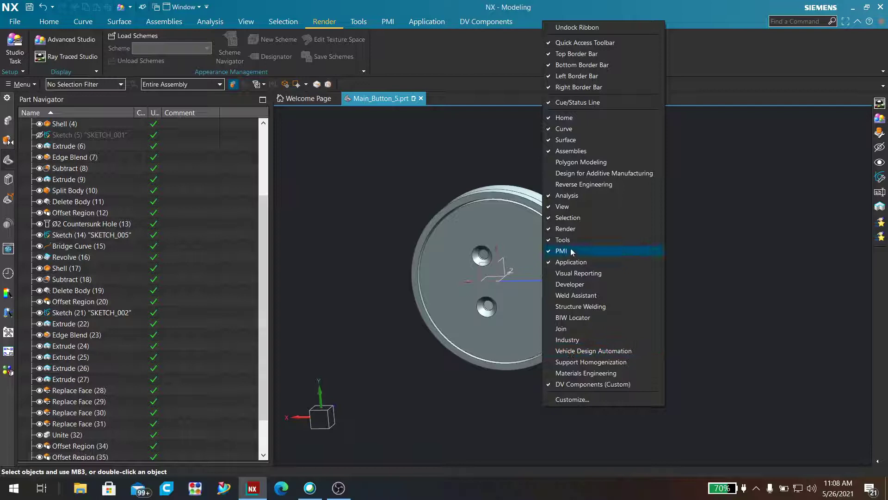
left_click(461, 46)
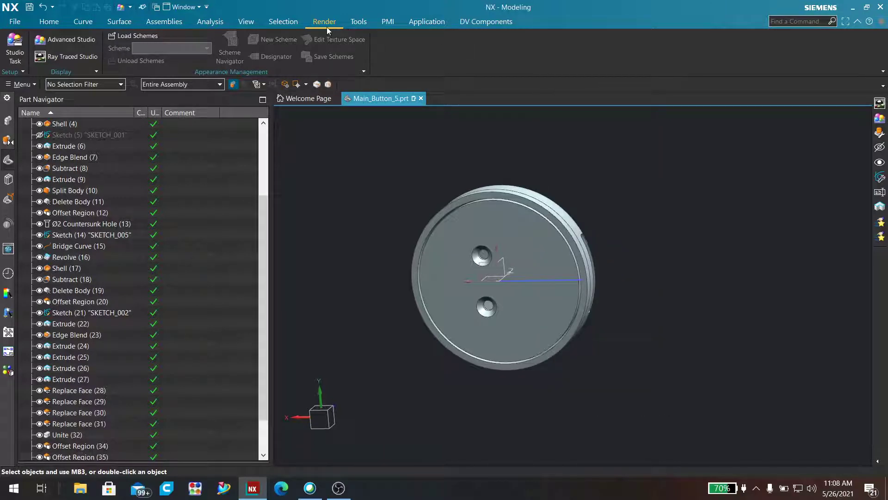
left_click(19, 59)
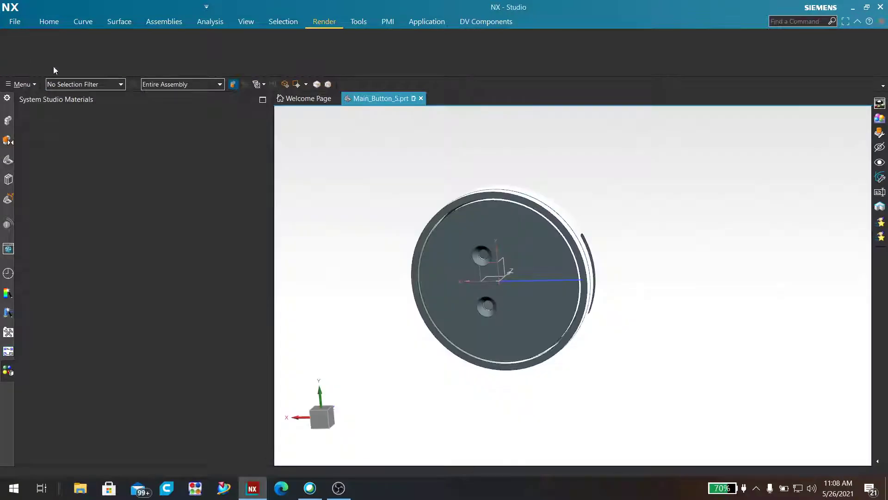
Orbit and zoom the button, then display the System Studio Materials library
middle_click_drag(697, 206, 648, 172)
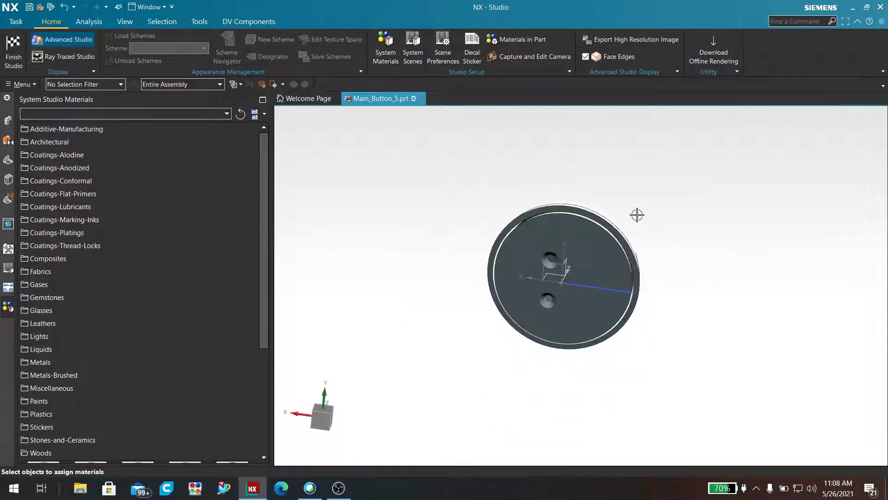
scroll(637, 218, "down", 2)
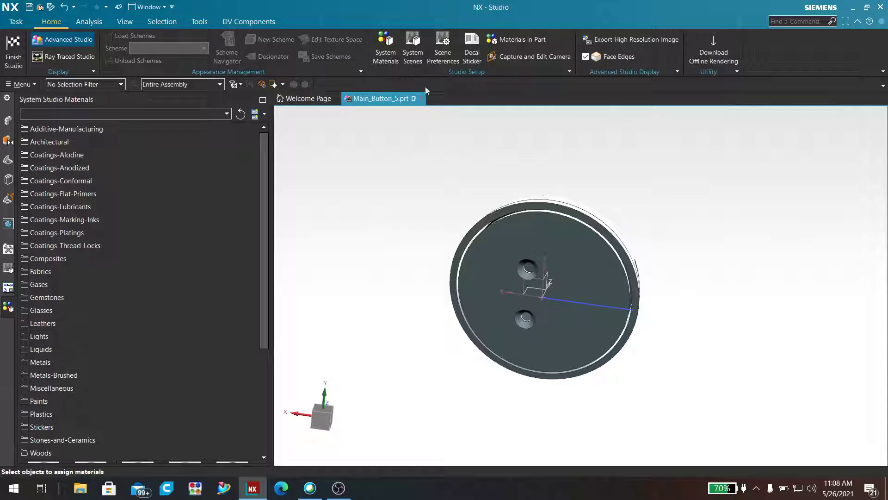
left_click(386, 54)
Show the Studio Materials in Part list and orbit the button to an oblique view
left_click(540, 40)
left_click(7, 326)
left_click(7, 326)
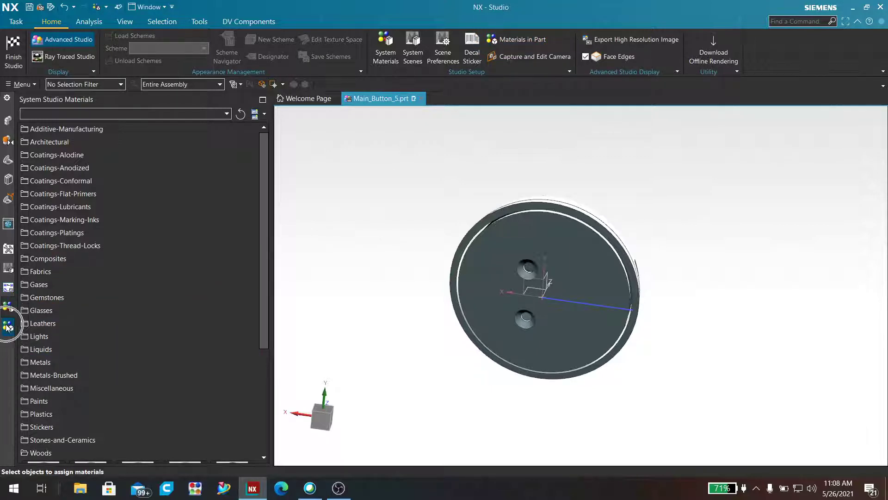
left_click(7, 326)
left_click(7, 326)
left_click(7, 327)
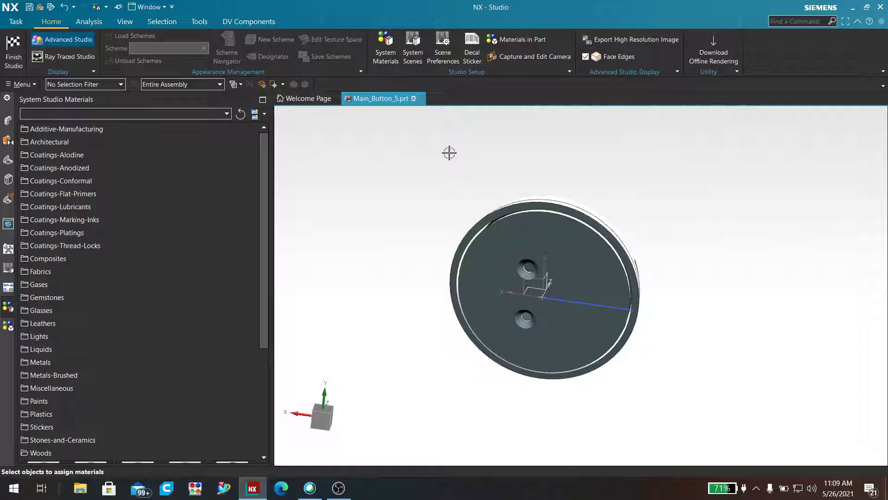
mouse_move(468, 204)
middle_mouse_down()
mouse_move(413, 260)
mouse_move(419, 246)
mouse_move(392, 234)
mouse_move(412, 212)
mouse_move(407, 223)
middle_mouse_up()
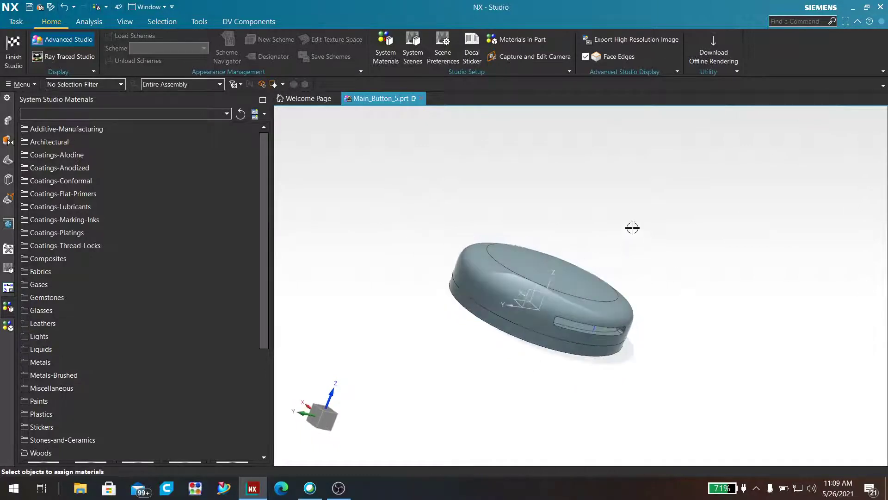
Expand the Plastics category and drop ABS High Gloss Black onto the button
left_click(10, 315)
mouse_move(266, 235)
left_mouse_down()
mouse_move(266, 273)
mouse_move(272, 221)
left_mouse_up()
left_click(47, 414)
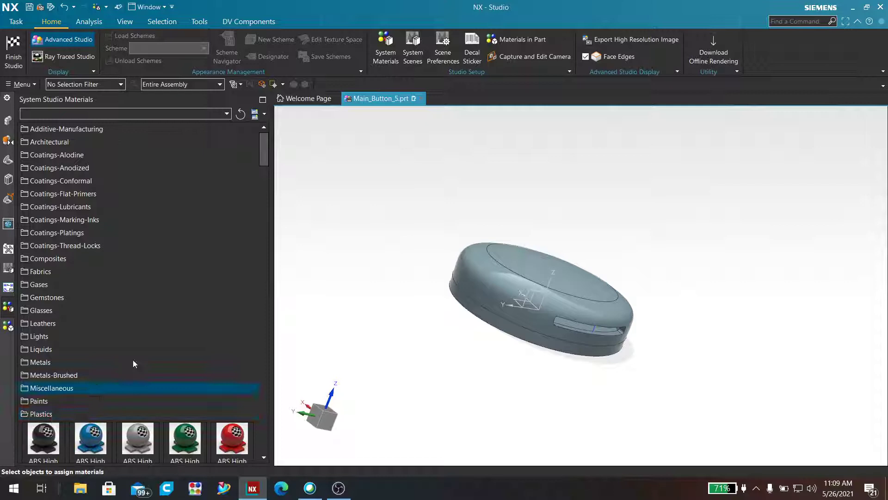
scroll(226, 323, "down", 1)
scroll(226, 322, "down", 5)
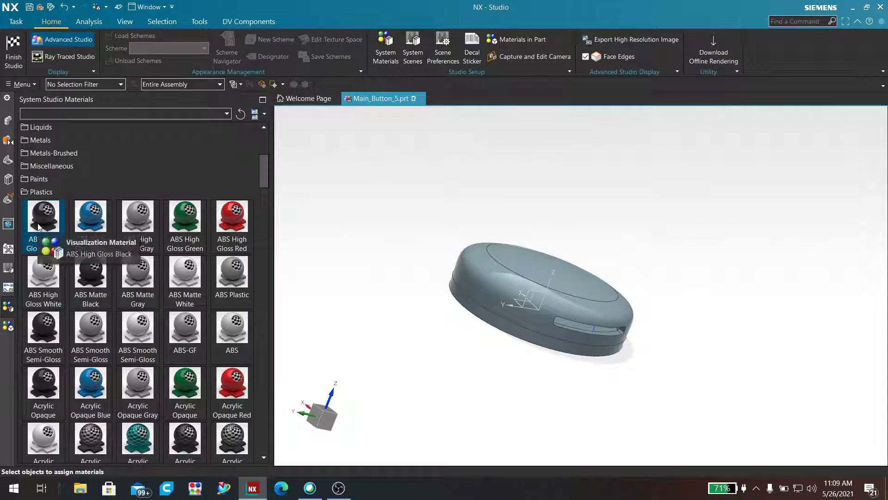
left_click_drag(42, 226, 487, 278)
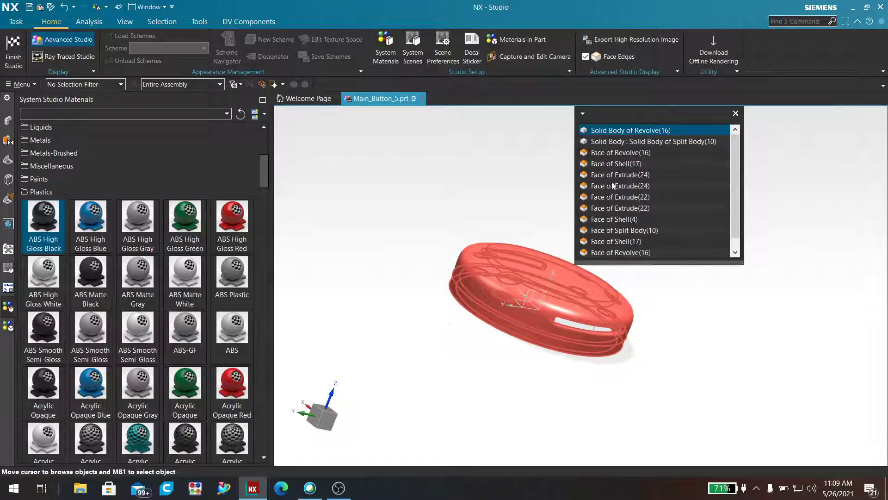
Assign ABS High Gloss Black to Solid Body of Revolve(16), then turn the button face-on
left_click(636, 130)
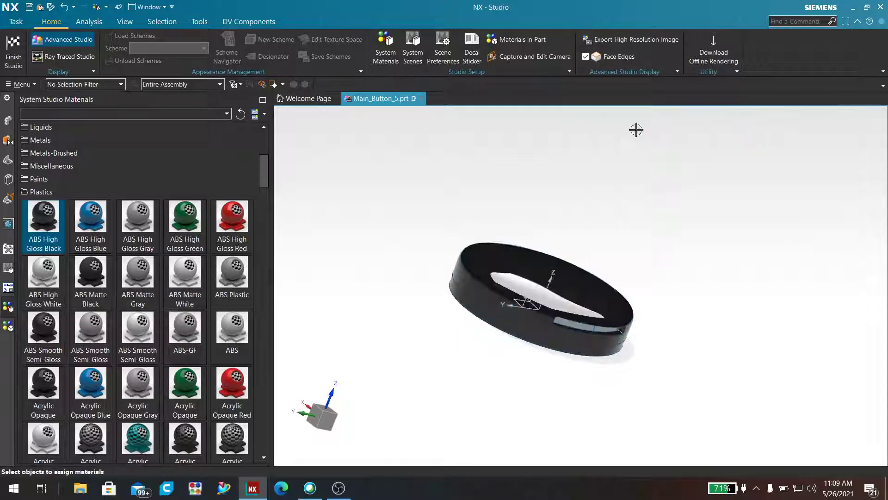
middle_click_drag(724, 358, 717, 327)
scroll(717, 327, "up", 5)
mouse_move(408, 337)
middle_mouse_down()
mouse_move(410, 281)
mouse_move(418, 321)
mouse_move(404, 333)
middle_mouse_up()
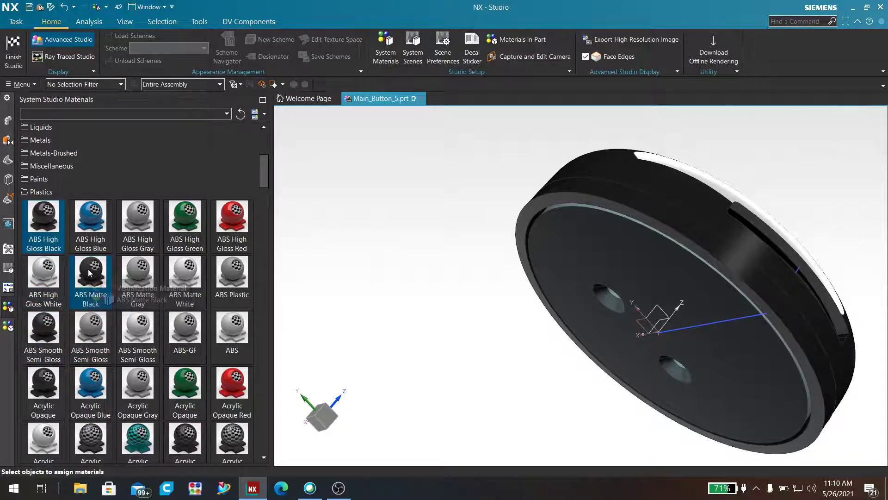
Apply ABS Matte Black to Solid Body of Split Body(10) and orbit to an oblique view
left_click_drag(91, 272, 587, 274)
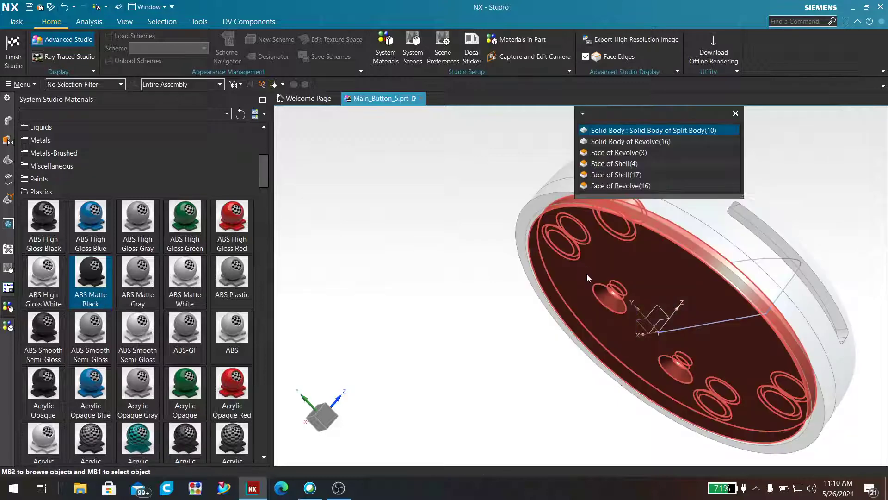
left_click(640, 129)
scroll(371, 284, "up", 3)
scroll(403, 261, "down", 4)
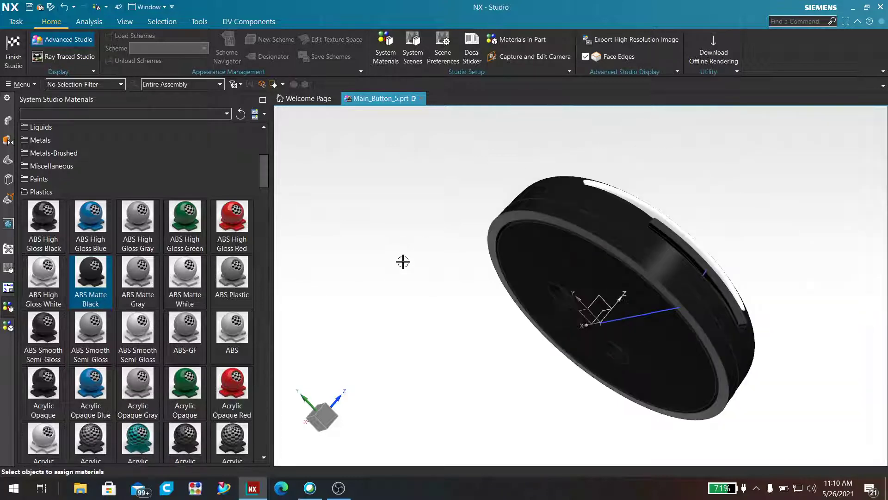
mouse_move(403, 261)
middle_mouse_down()
mouse_move(444, 250)
mouse_move(459, 278)
mouse_move(414, 279)
mouse_move(434, 249)
mouse_move(410, 262)
mouse_move(418, 265)
mouse_move(410, 260)
middle_mouse_up()
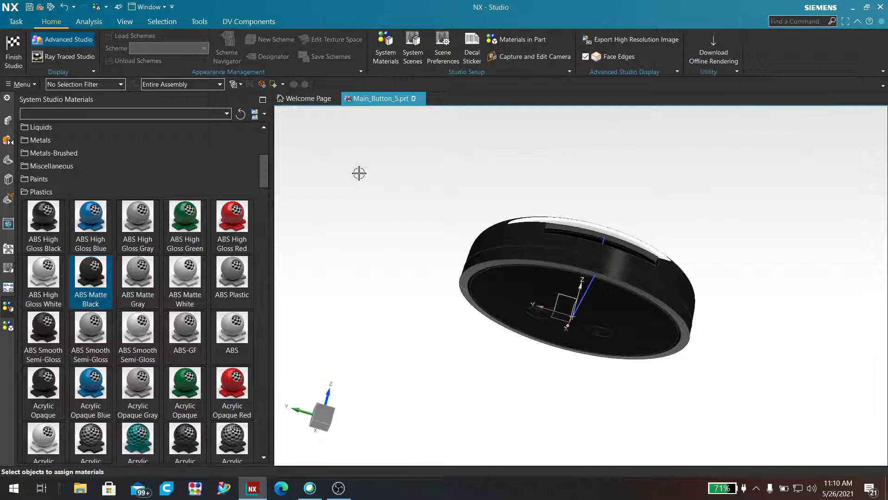
List the part's studio materials and show where ABS Matte Black is used
left_click(8, 327)
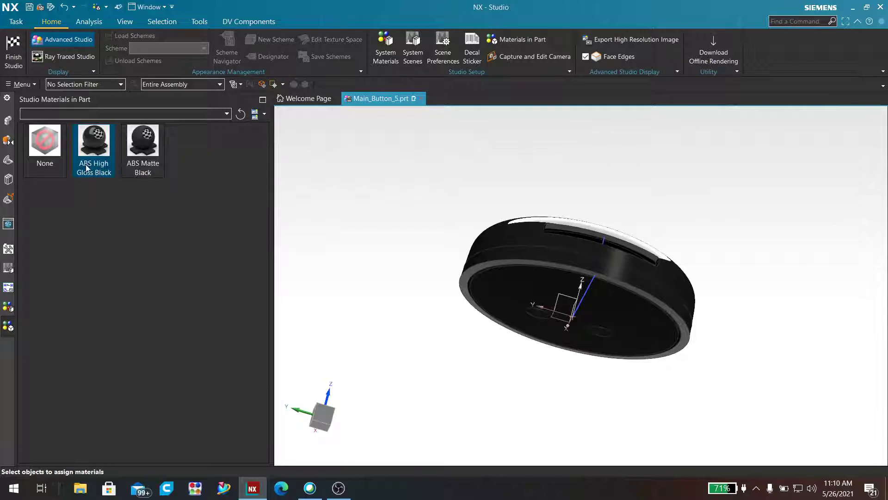
right_click(145, 148)
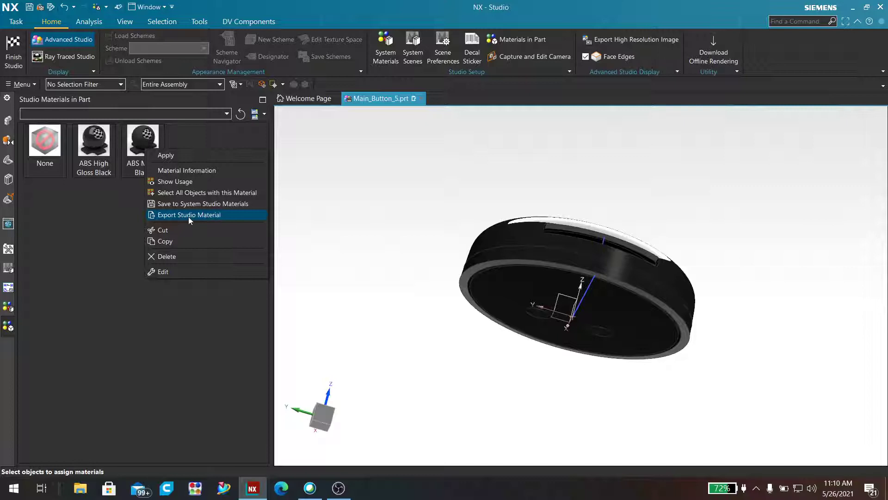
left_click(193, 182)
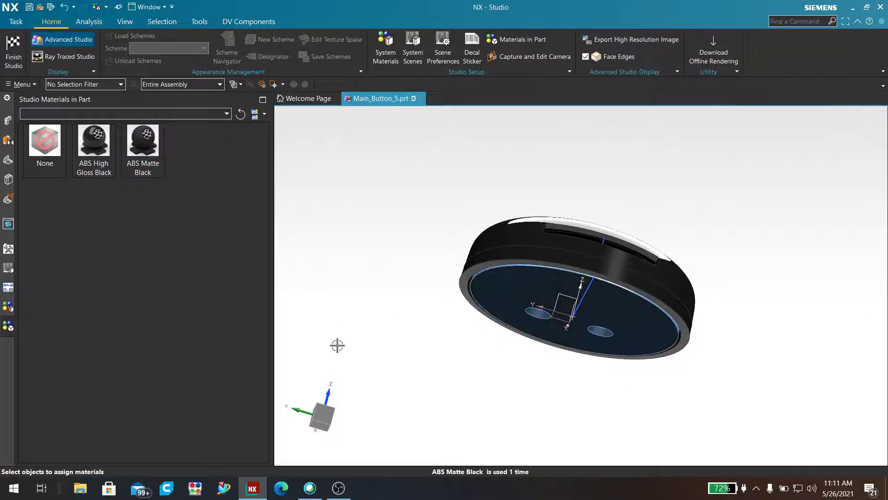
middle_click_drag(387, 337, 377, 242)
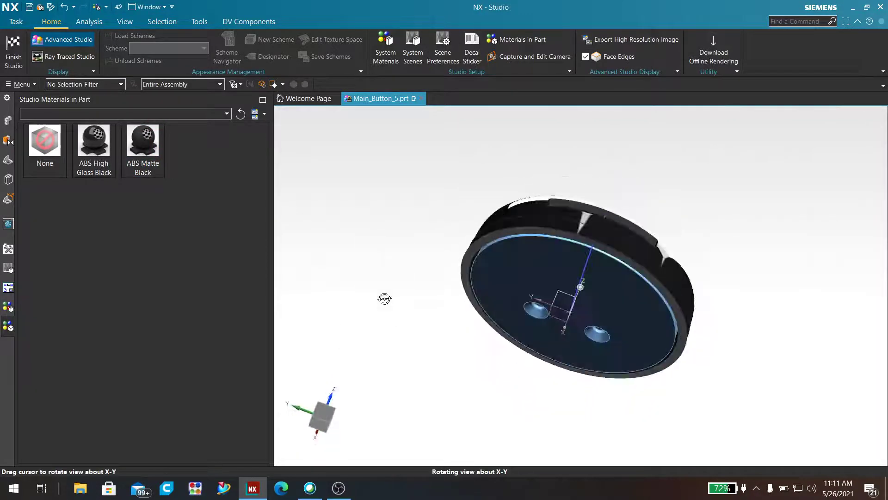
middle_click_drag(384, 299, 432, 303)
right_click(143, 149)
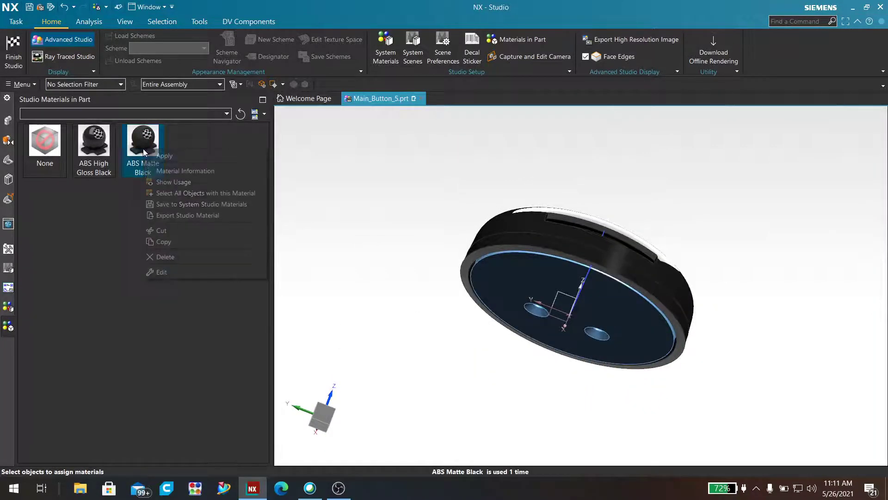
Read the ABS Matte Black information listing down to Global Texture Space, then close it
left_click(193, 174)
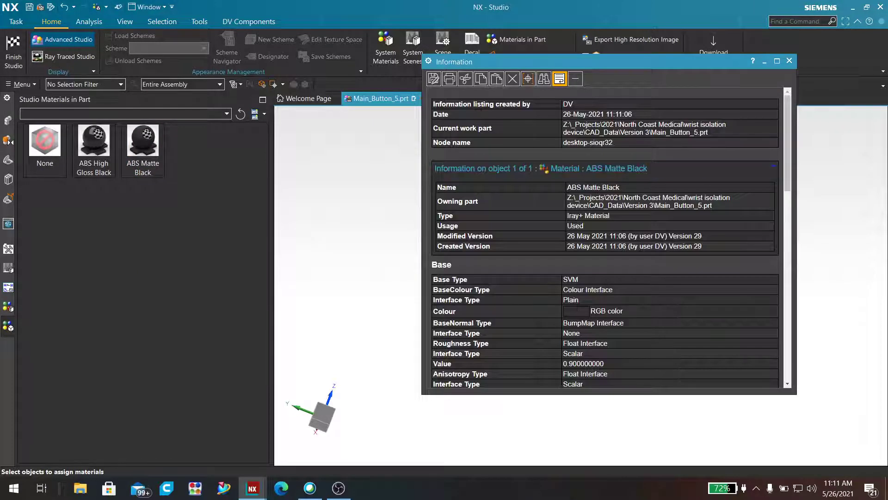
scroll(606, 240, "down", 4)
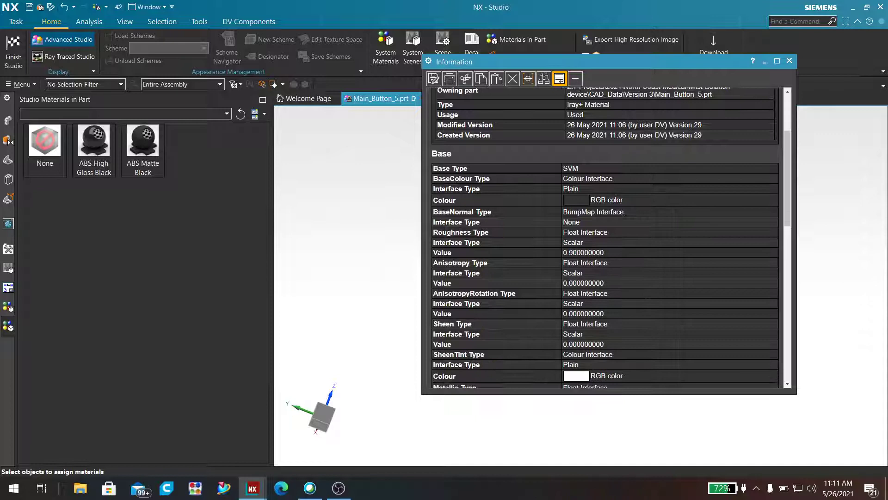
scroll(605, 240, "down", 2)
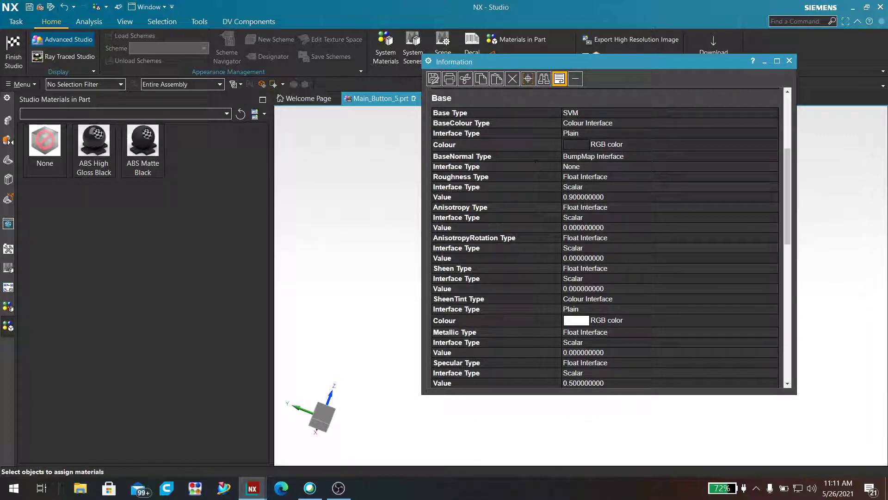
scroll(535, 161, "down", 6)
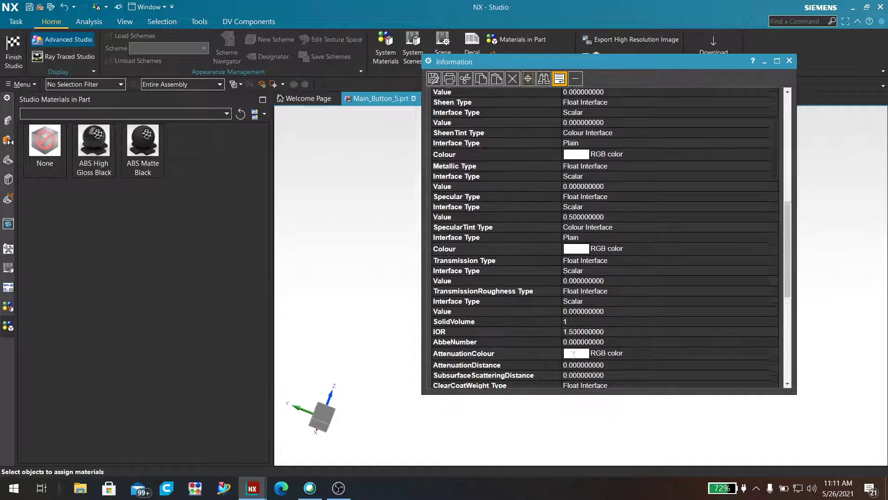
scroll(573, 354, "down", 4)
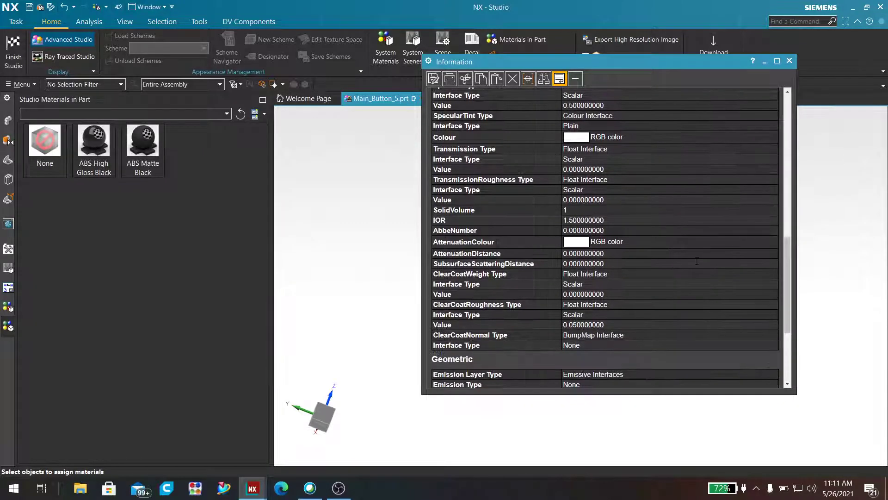
scroll(599, 390, "down", 4)
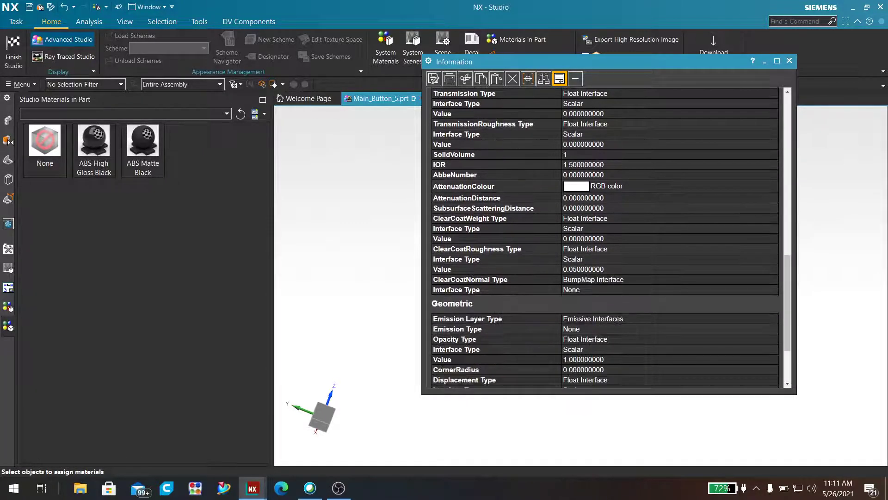
scroll(600, 390, "down", 2)
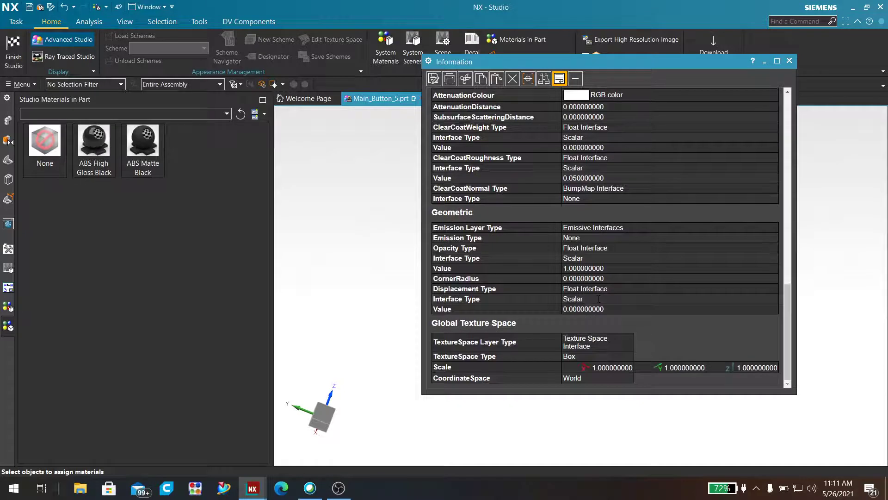
left_click(789, 61)
Edit ABS Matte Black and show its Base - SVM properties in the Studio Material Editor
right_click(148, 151)
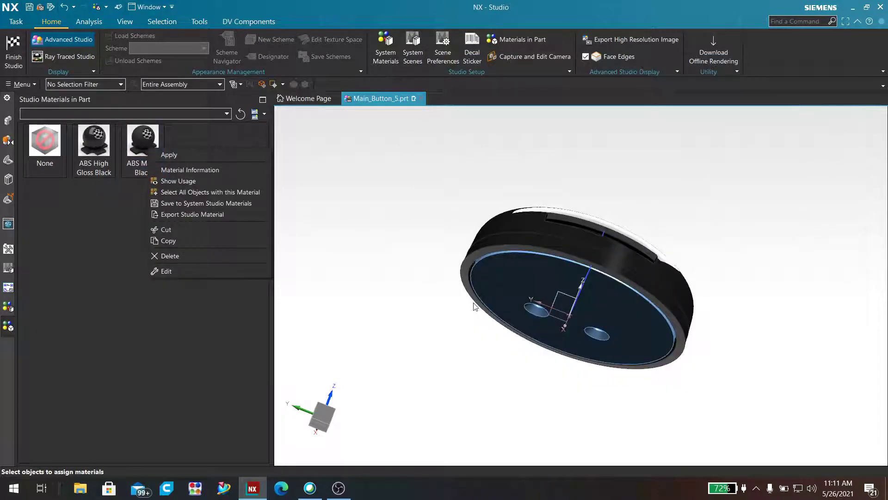
left_click(166, 272)
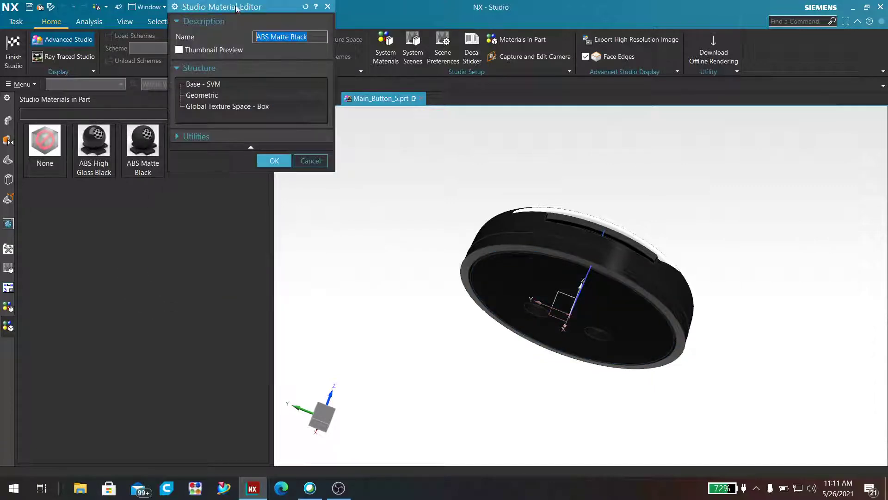
left_click_drag(238, 7, 344, 140)
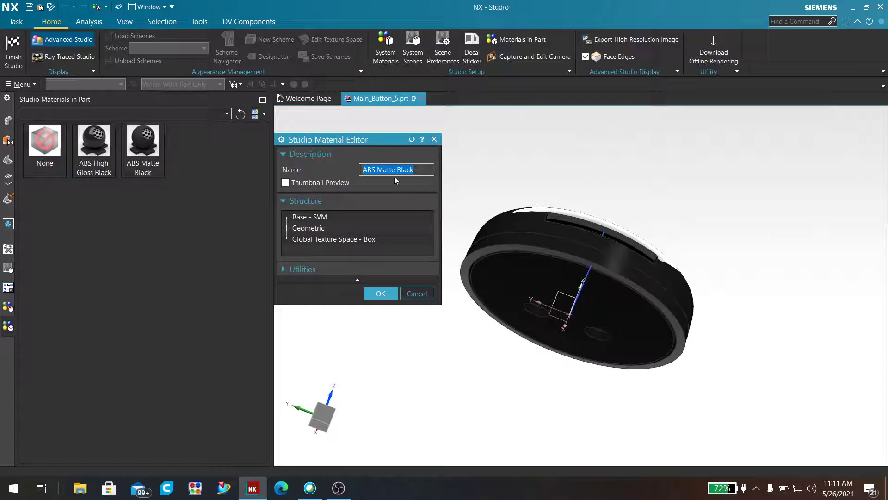
left_click(307, 218)
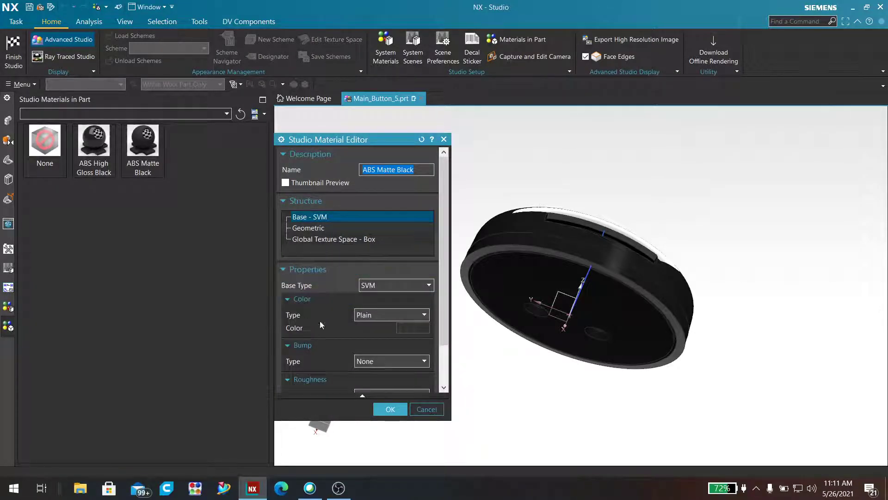
Check the base colour unchanged and roughness 0.9000, then accept the material with OK
left_click(411, 329)
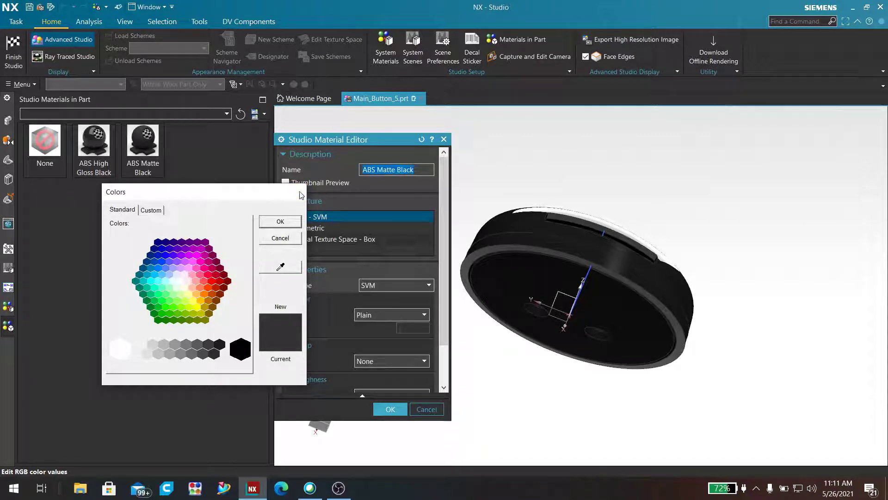
left_click(298, 192)
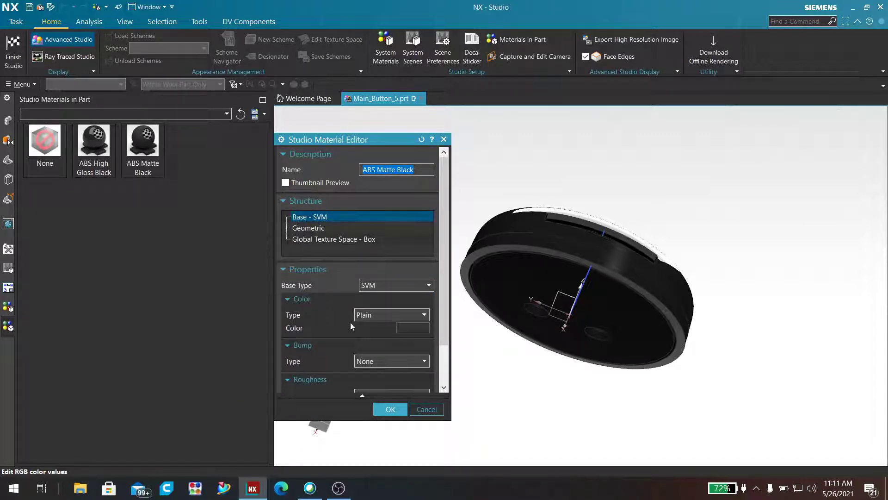
scroll(351, 322, "down", 2)
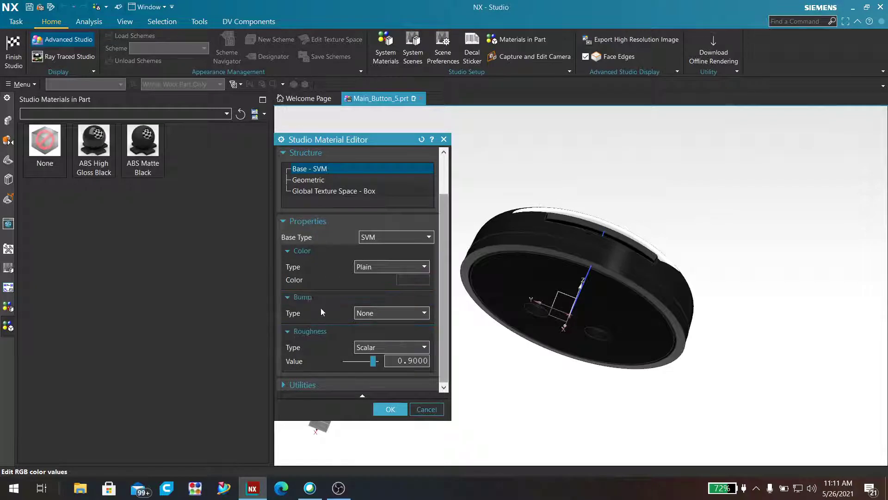
scroll(320, 307, "up", 2)
scroll(321, 307, "down", 2)
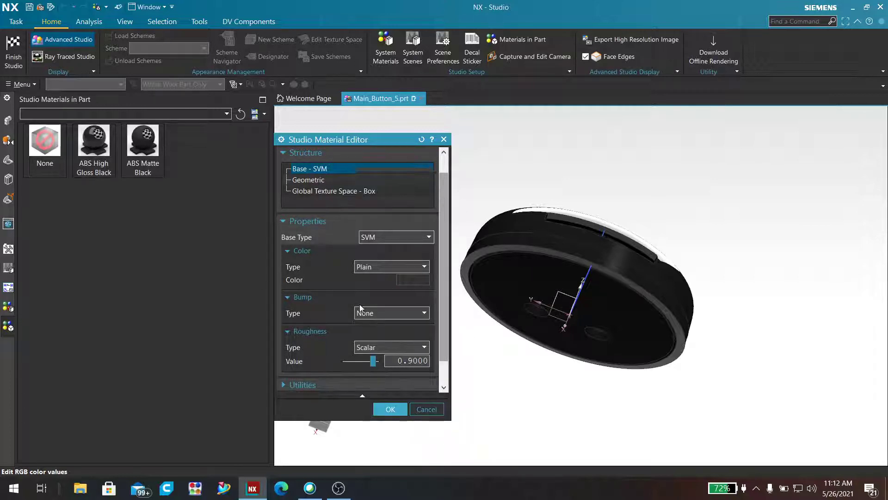
scroll(361, 308, "up", 1)
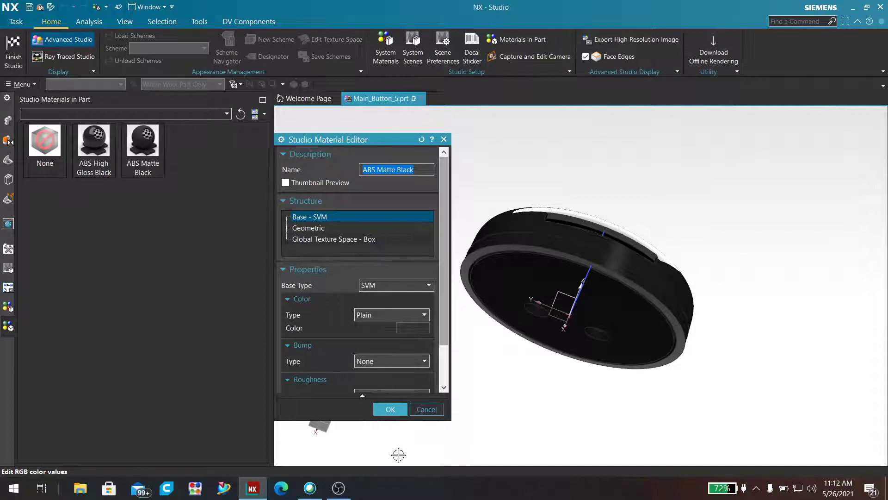
left_click(401, 410)
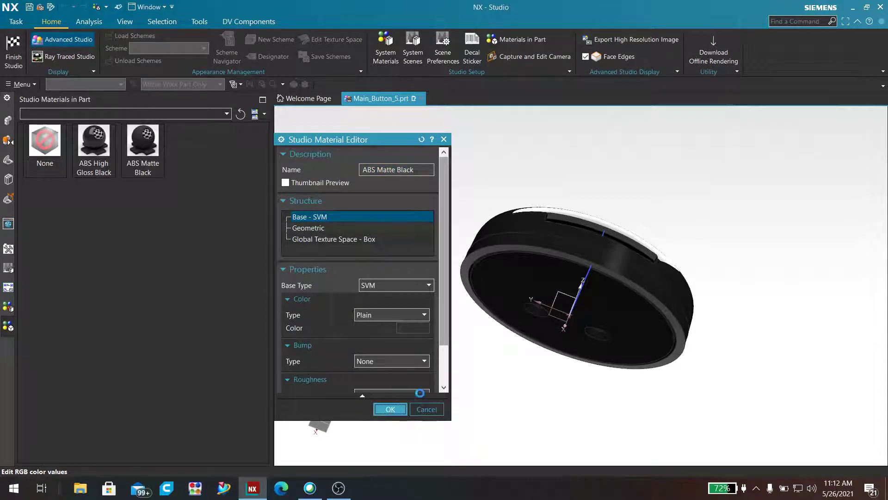
Orbit to a top-down angle, ray-trace the button in a maximized window, and pause it
middle_click_drag(380, 289, 356, 289)
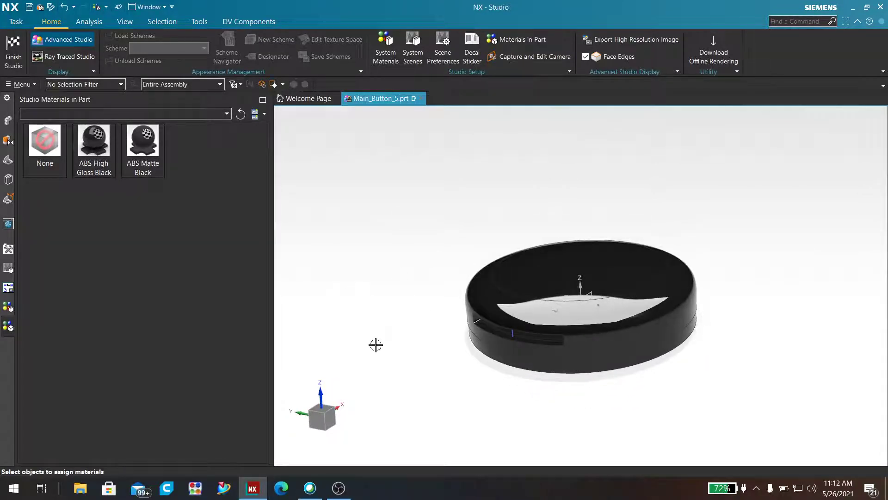
middle_click_drag(374, 345, 408, 339)
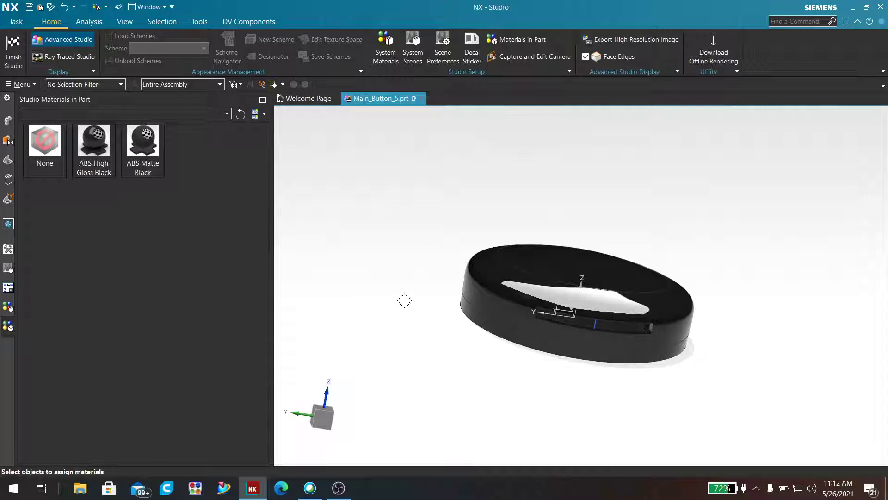
middle_click_drag(404, 299, 408, 321)
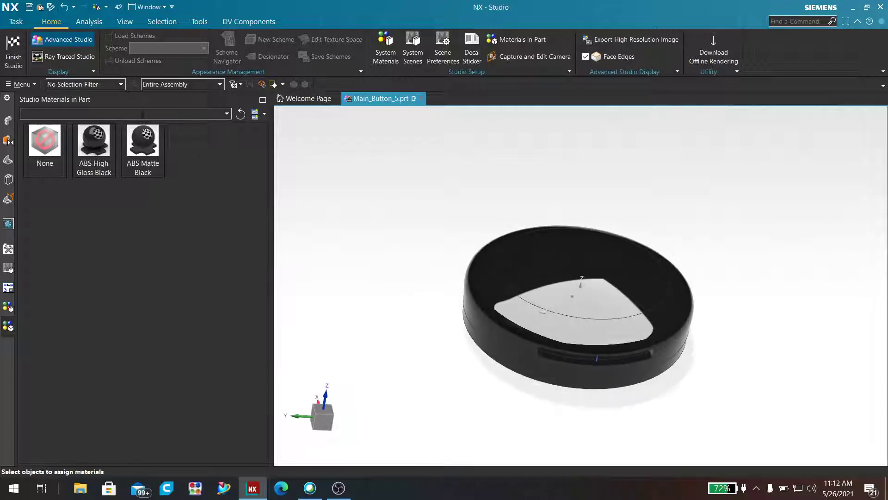
left_click(74, 57)
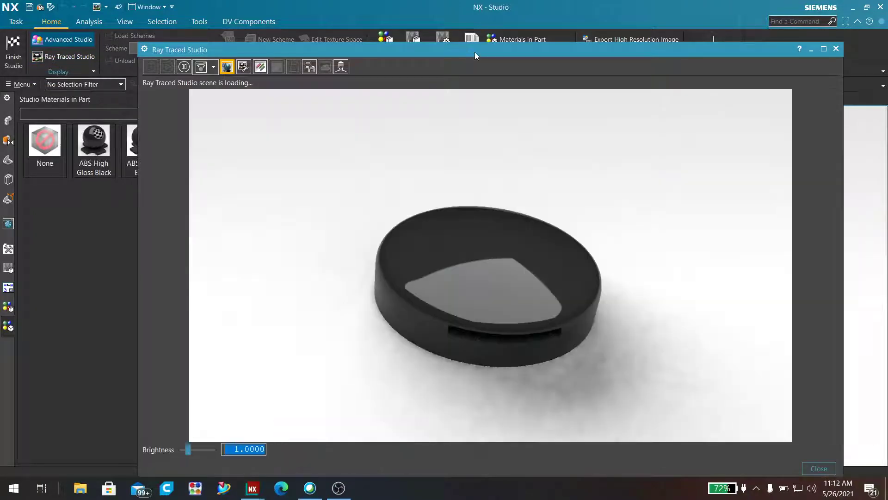
double_click(475, 52)
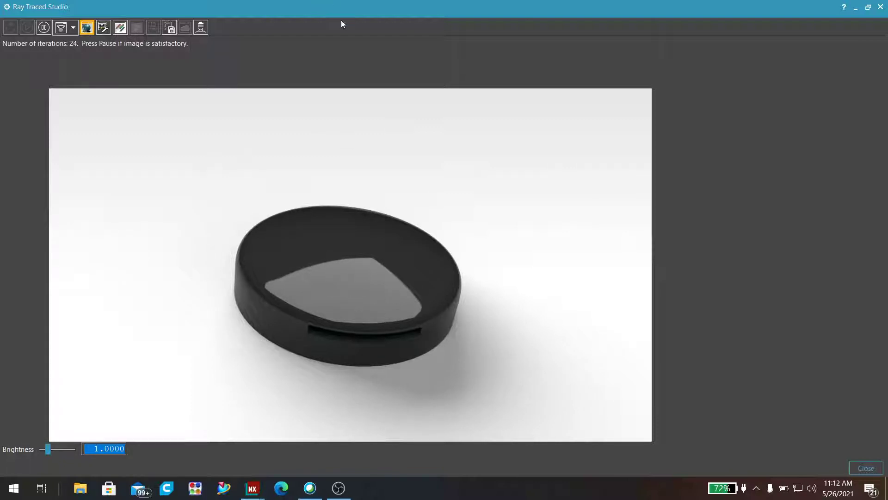
left_click(44, 30)
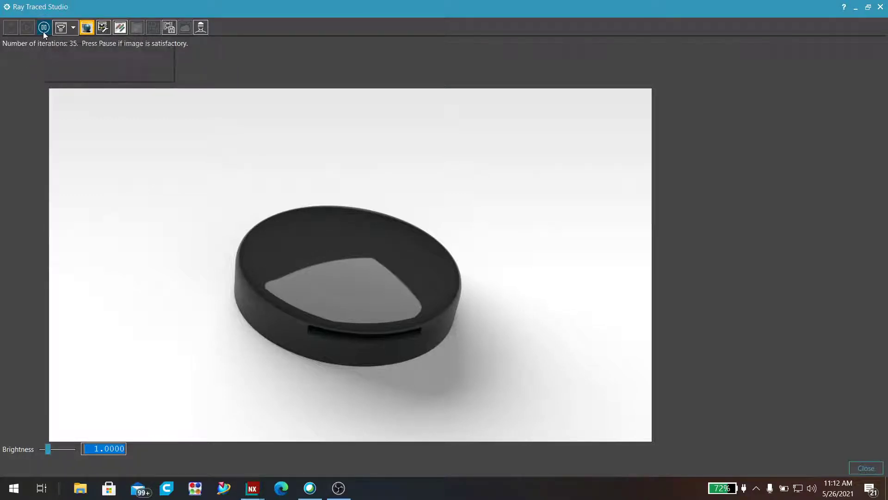
double_click(207, 5)
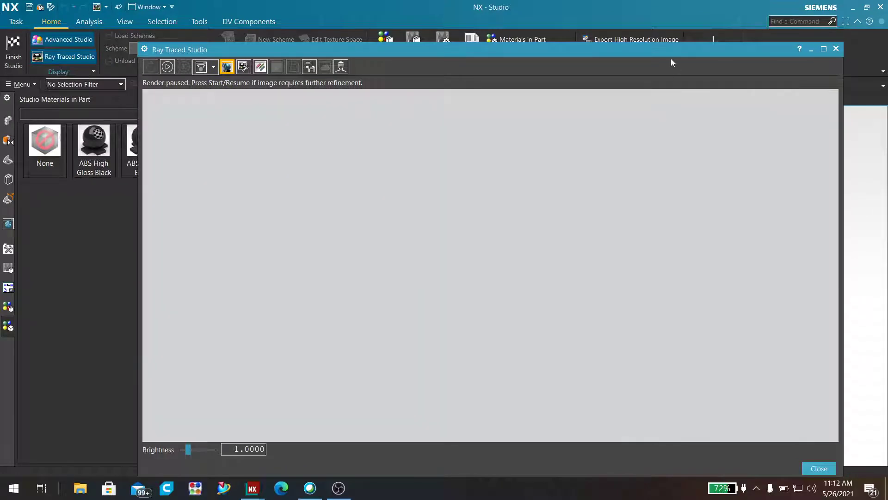
Tile the Ray Traced Studio window left and NX Studio right, narrowing the materials panel
mouse_move(663, 53)
left_mouse_down()
mouse_move(481, 55)
mouse_move(643, 51)
left_mouse_up()
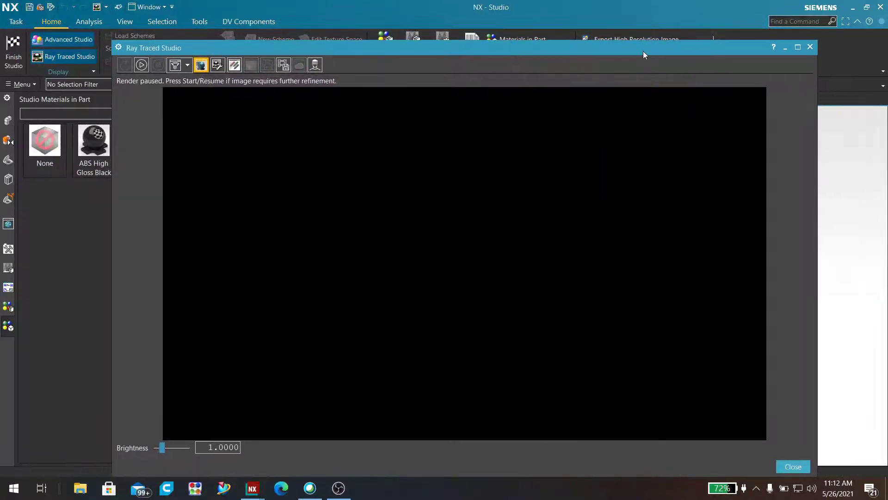
left_click_drag(301, 48, 1, 19)
left_click(705, 127)
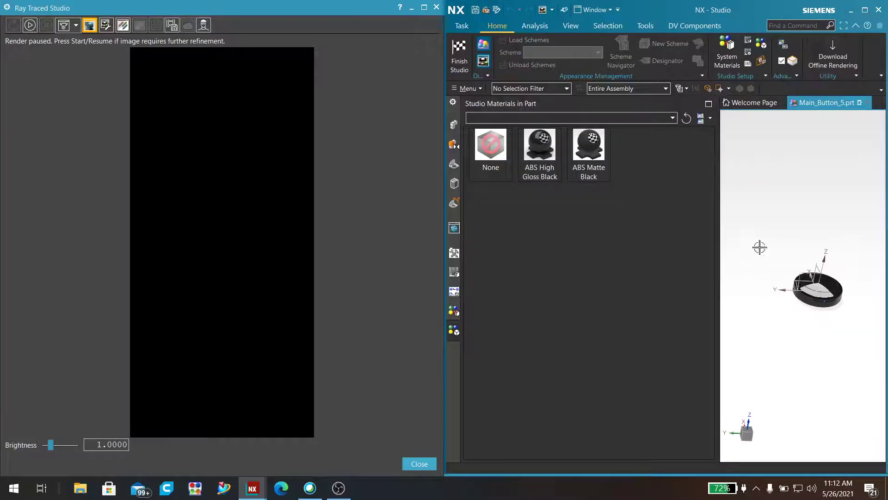
left_click_drag(722, 195, 582, 199)
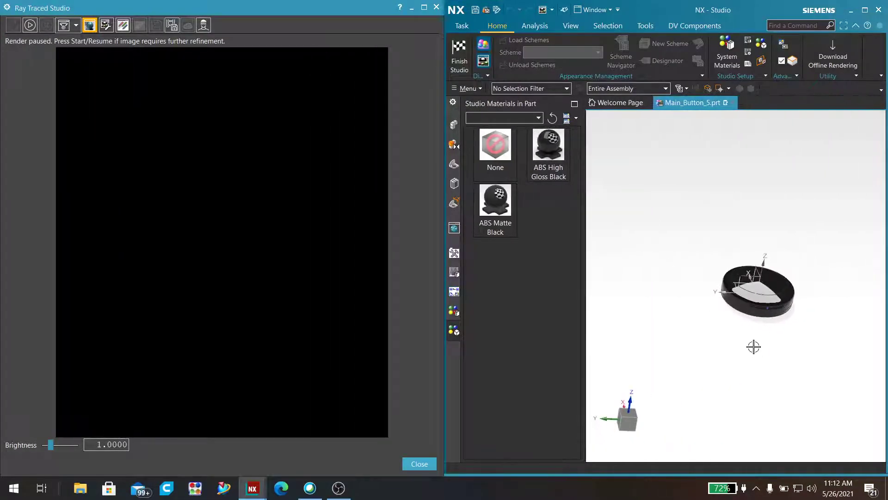
middle_click_drag(753, 347, 753, 308)
scroll(742, 296, "up", 5)
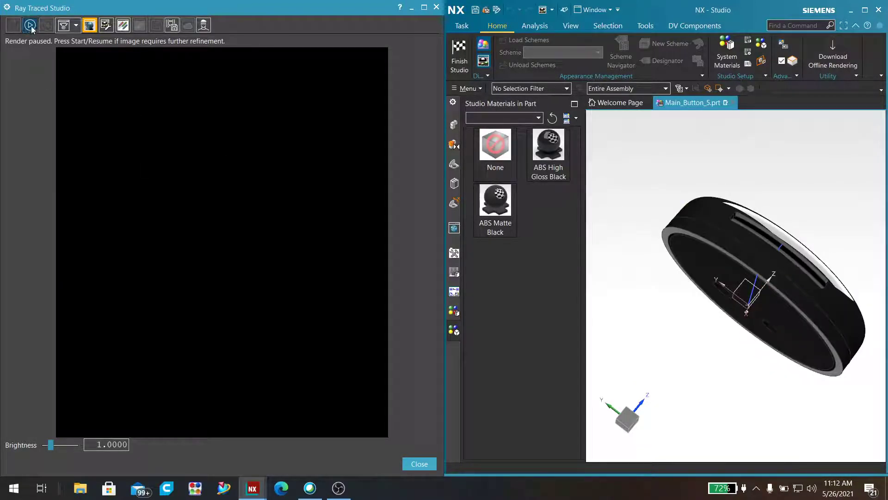
Refresh and pause the render, then orient the part to the Bottom view and zoom
left_click(14, 24)
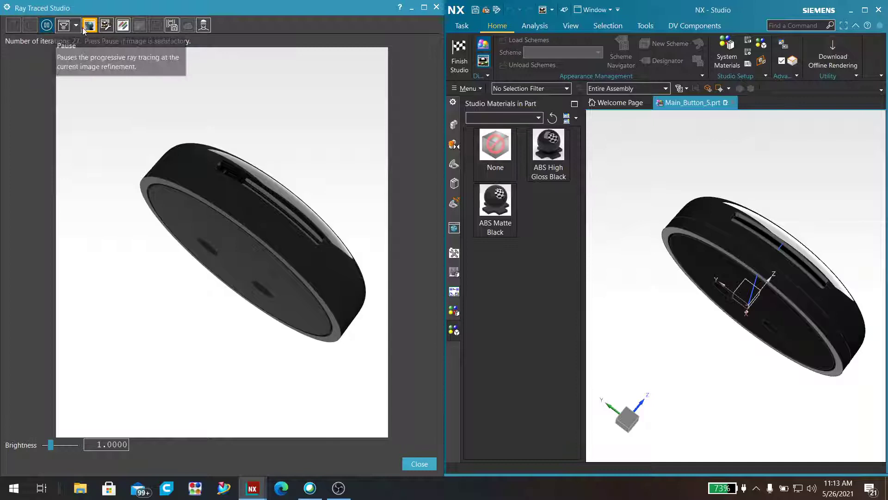
left_click(46, 25)
mouse_move(727, 333)
middle_mouse_down()
mouse_move(759, 290)
mouse_move(775, 289)
mouse_move(767, 296)
middle_mouse_up()
key("F8")
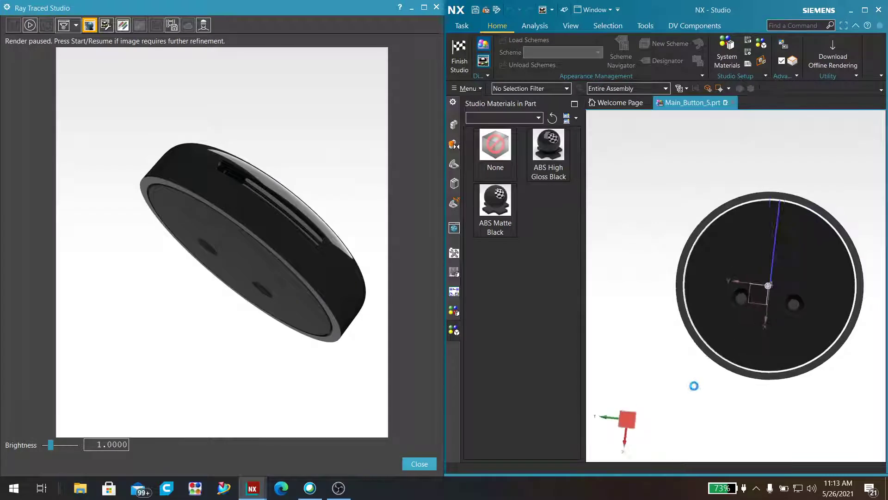
scroll(758, 370, "up", 1)
scroll(761, 380, "down", 4)
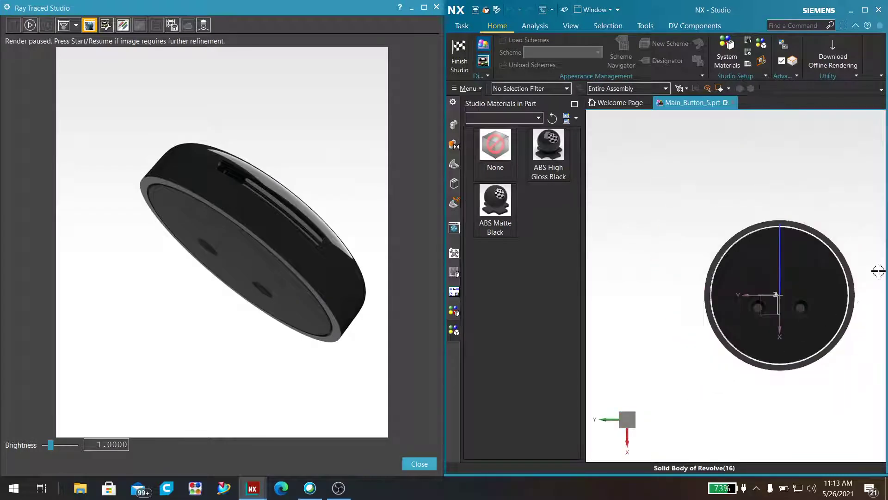
scroll(873, 271, "up", 5)
scroll(873, 271, "down", 1)
Resume the render, raise brightness to 3.0000, and pause at about 50 iterations
left_click(30, 25)
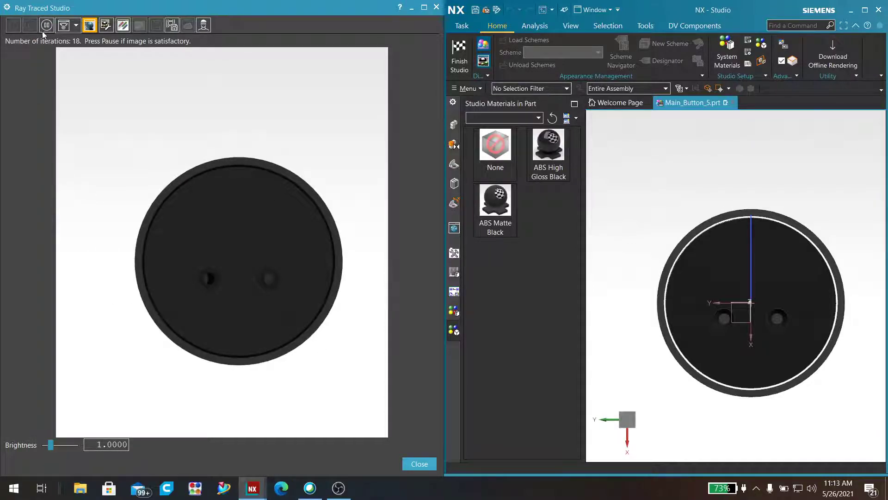
left_click(66, 446)
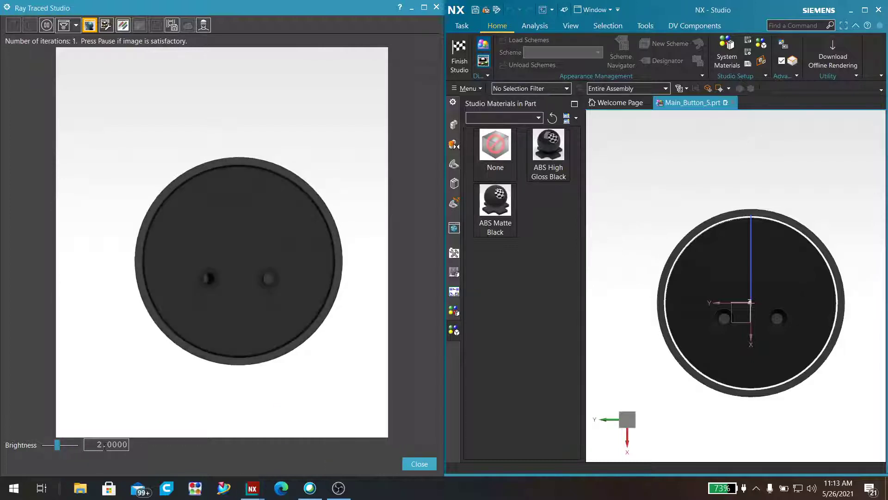
left_click(68, 445)
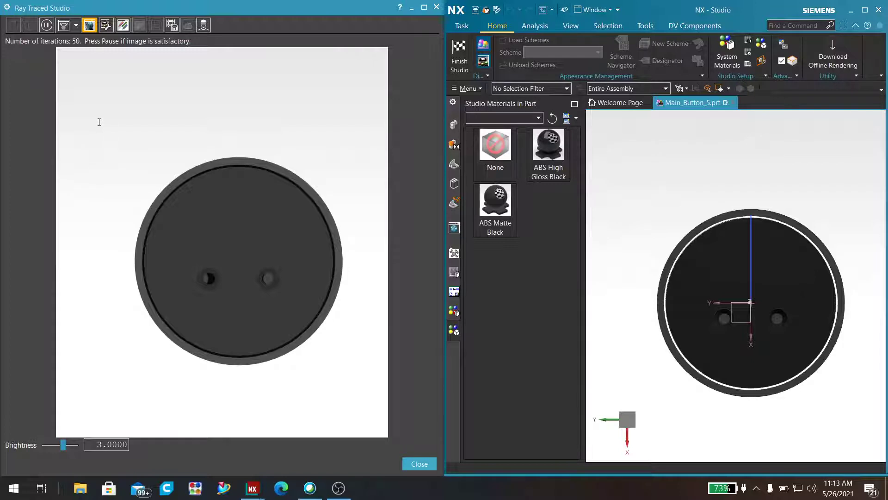
left_click(47, 25)
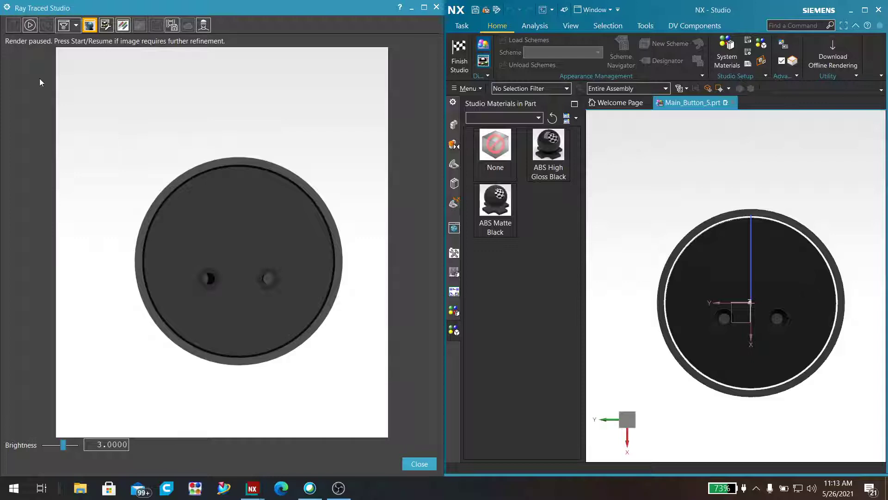
left_click(104, 27)
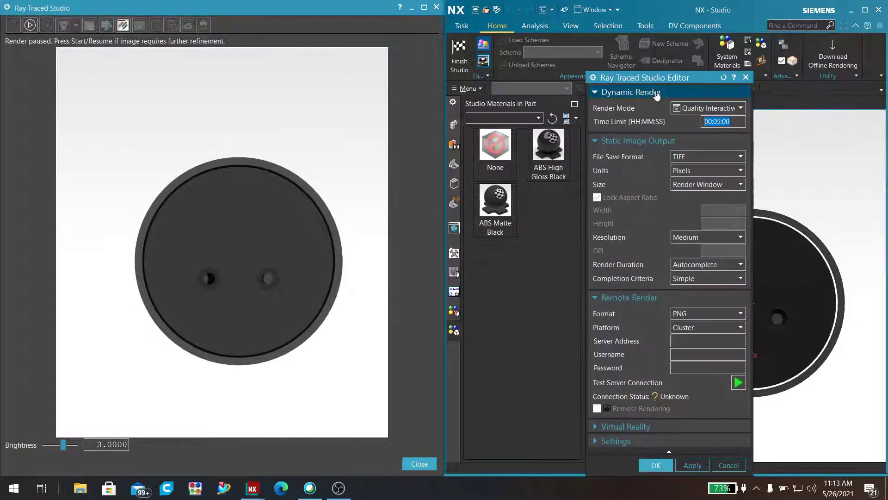
left_click_drag(660, 77, 283, 30)
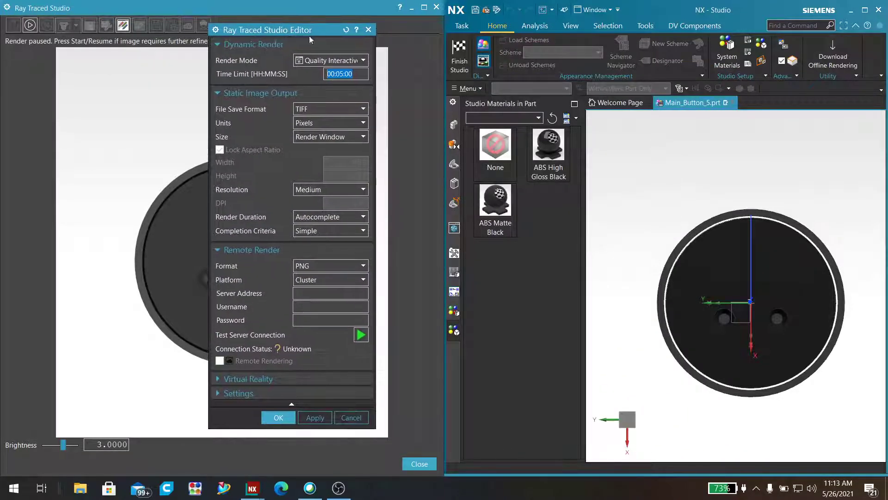
left_click(310, 63)
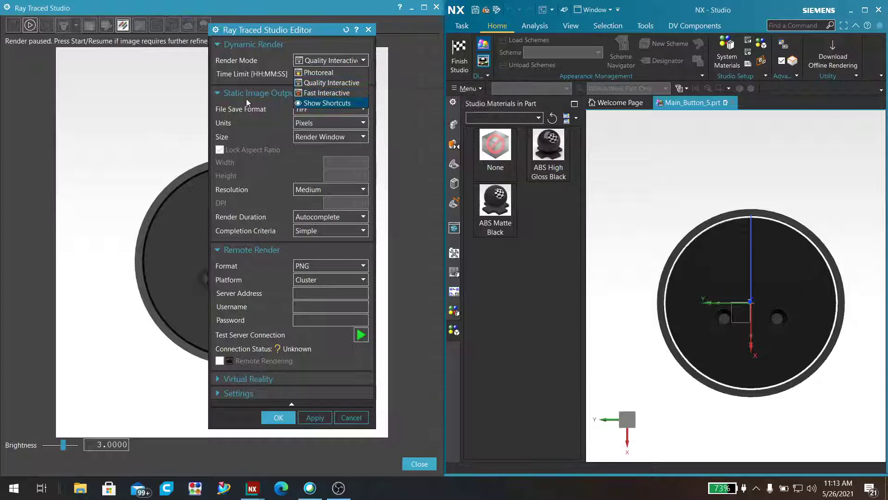
left_click(272, 69)
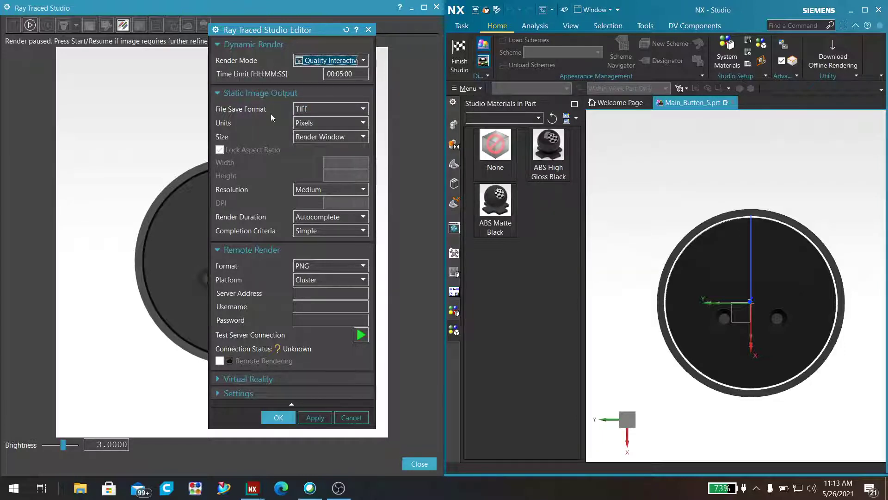
double_click(319, 109)
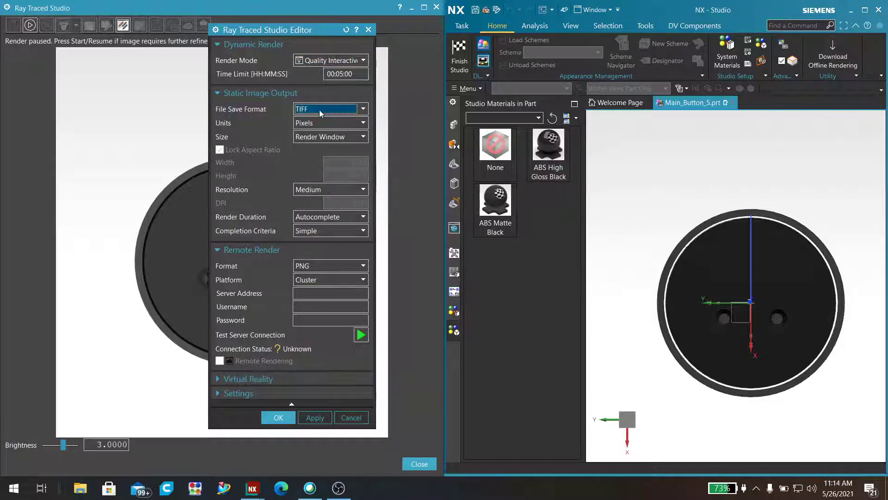
left_click(319, 110)
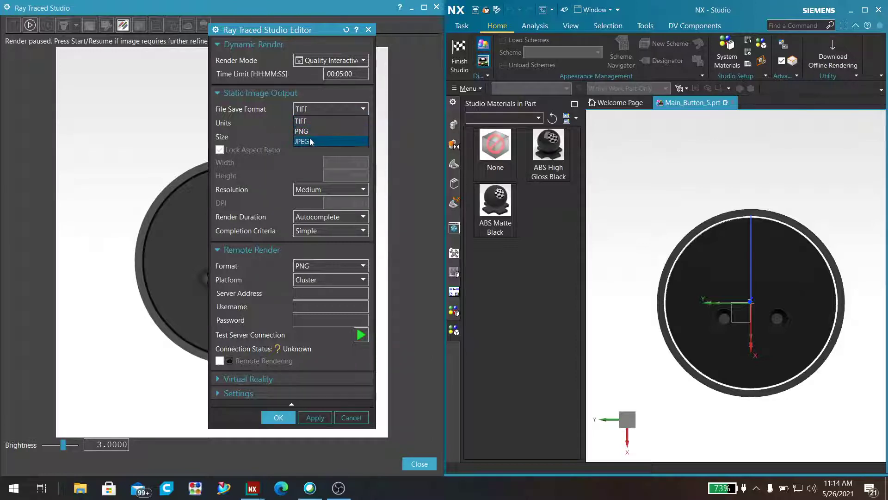
left_click(247, 109)
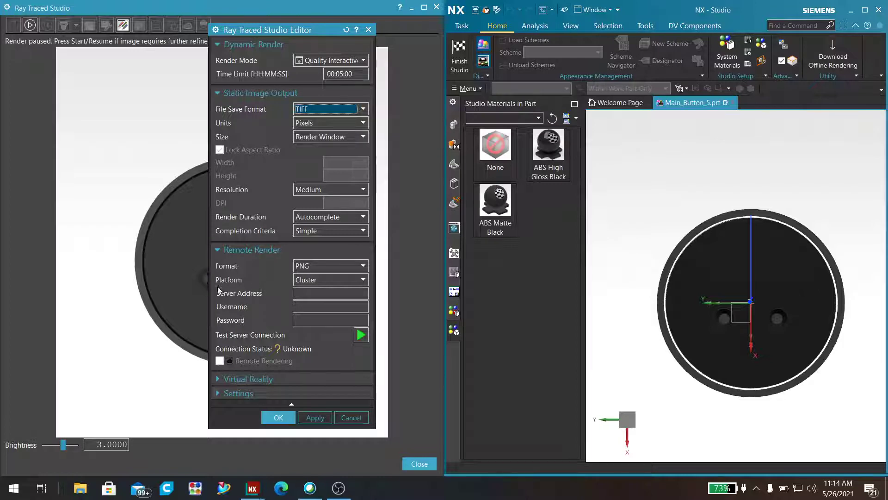
left_click(248, 380)
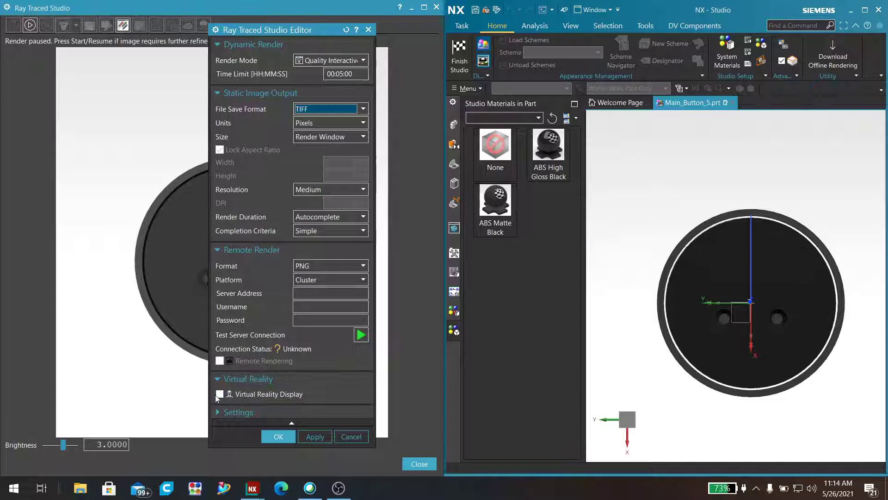
left_click(238, 411)
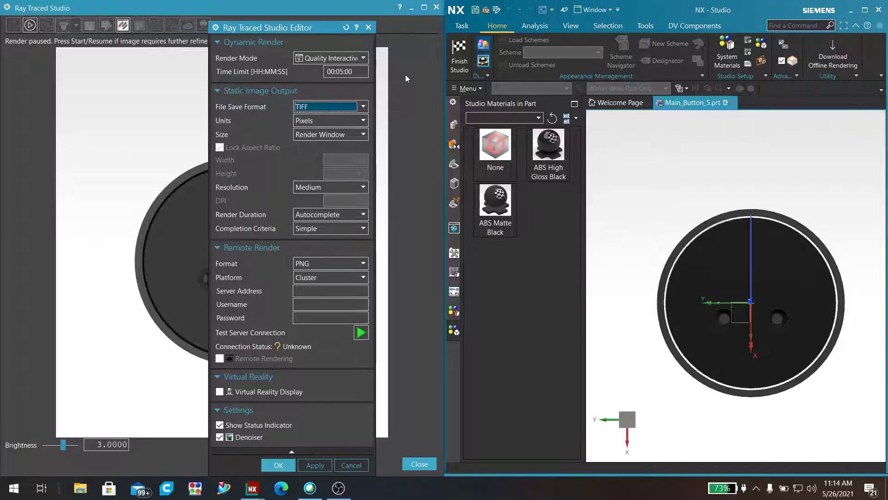
left_click(368, 27)
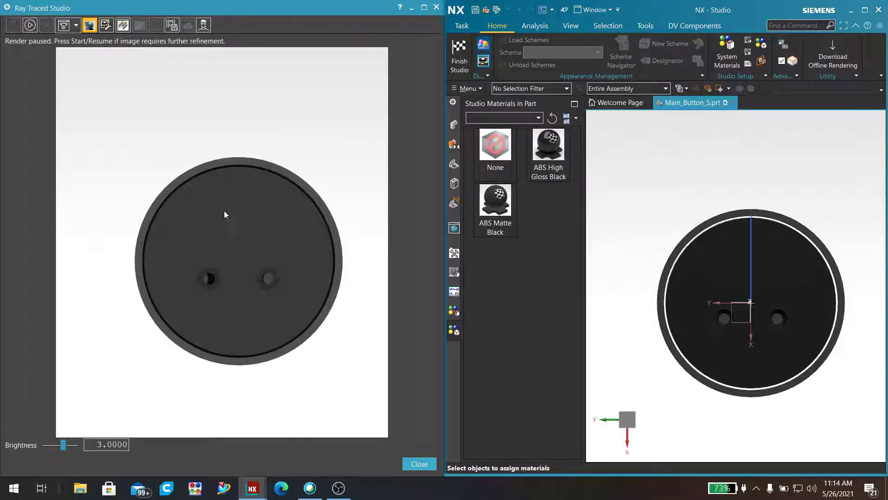
left_click(126, 26)
left_click(74, 27)
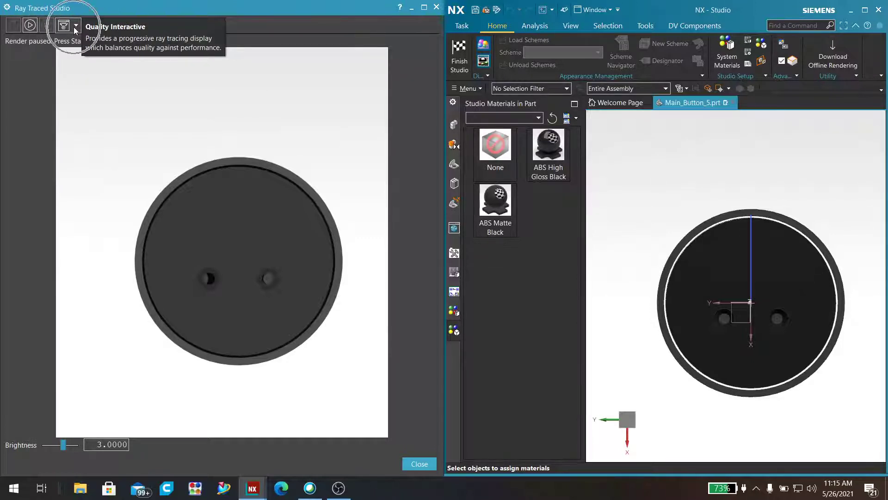
left_click(77, 25)
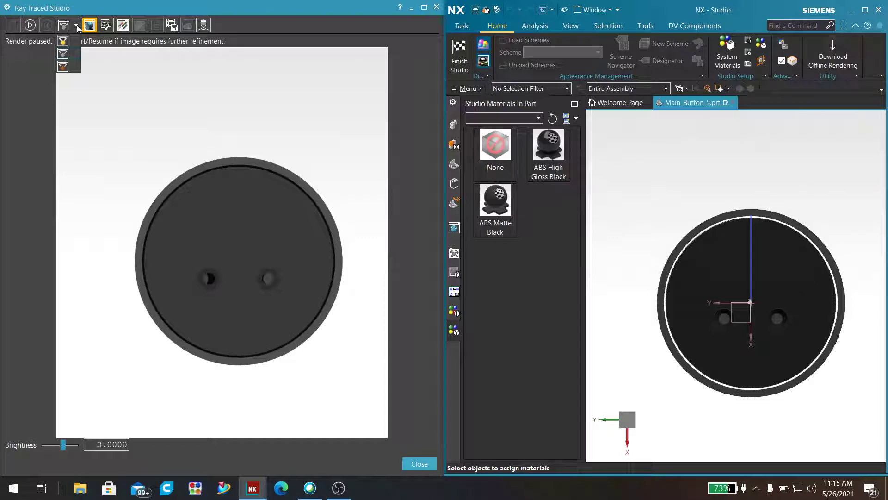
left_click(64, 54)
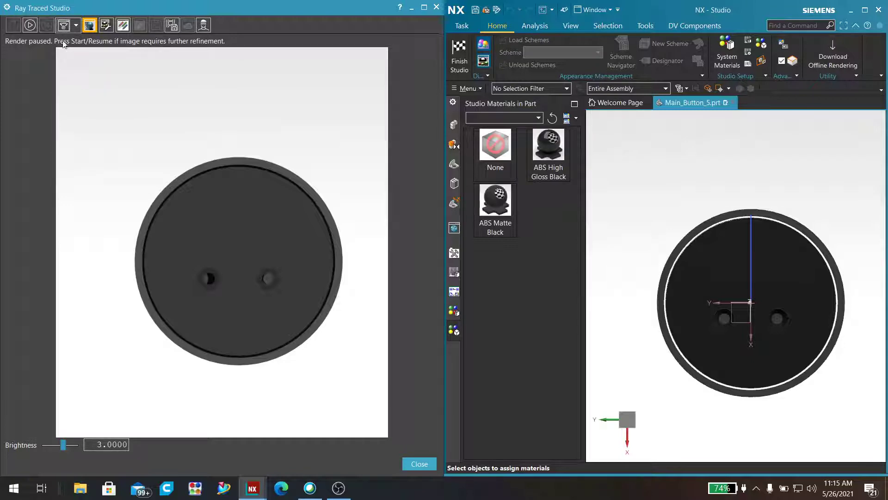
Render a static ray-traced image of the button's bottom view until render quality is reached
left_click(124, 25)
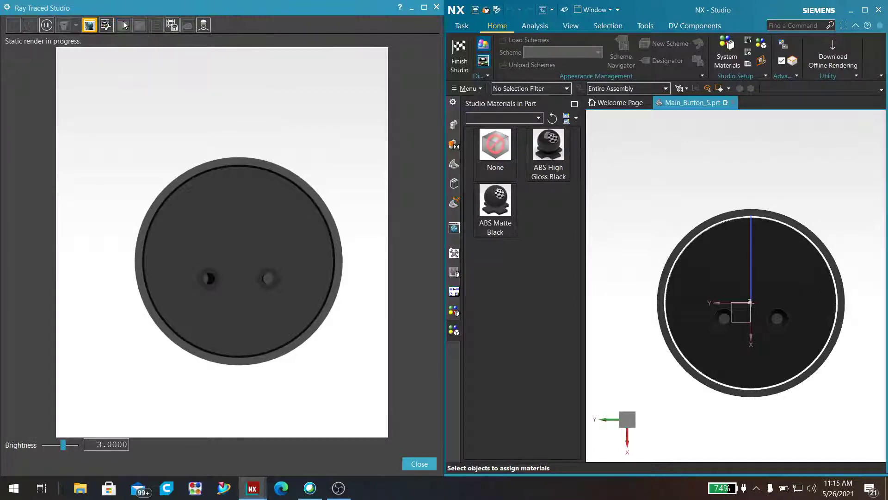
left_click(38, 41)
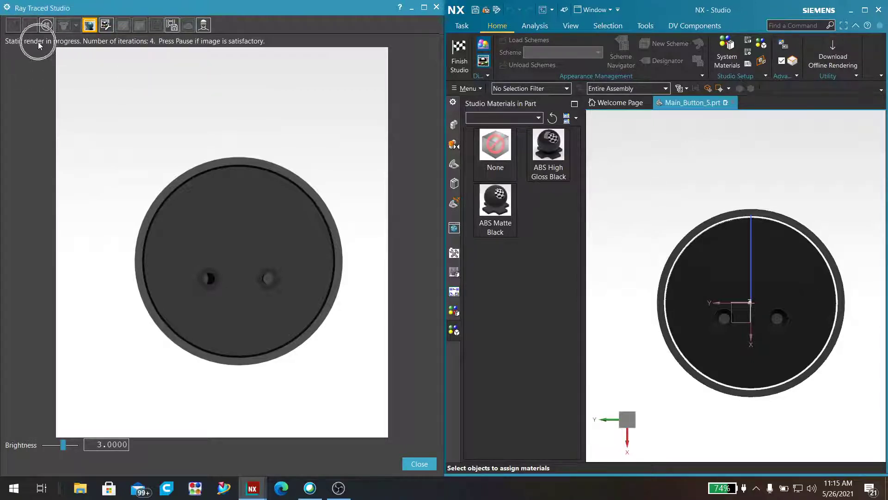
left_click(155, 44)
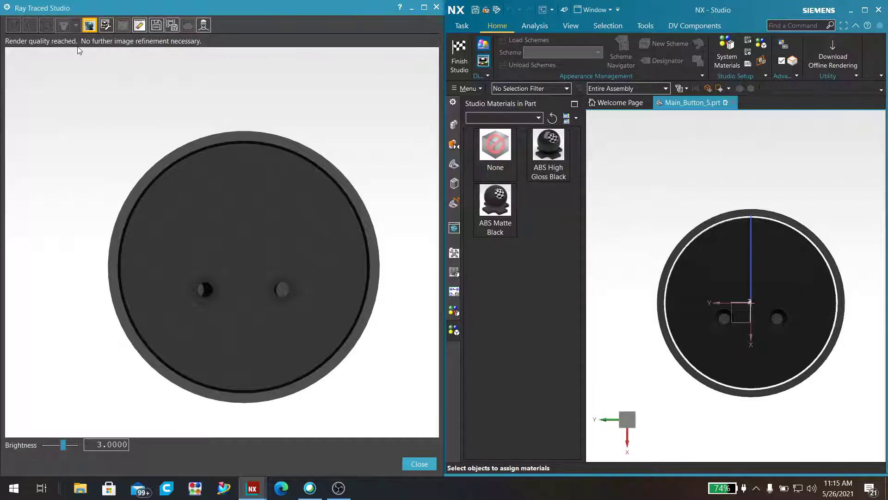
Erase the static image, orbit to an oblique side view, and re-render it at full quality
left_click(139, 26)
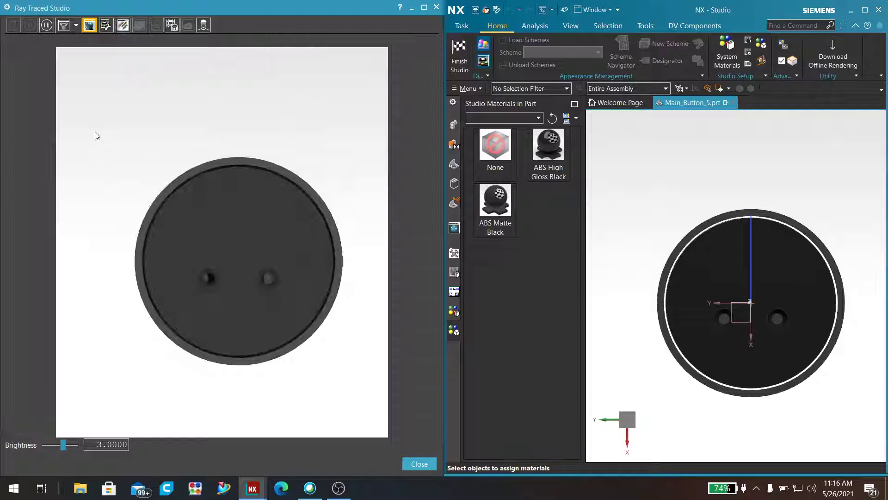
mouse_move(680, 205)
middle_mouse_down()
mouse_move(688, 264)
mouse_move(648, 250)
mouse_move(648, 278)
middle_mouse_up()
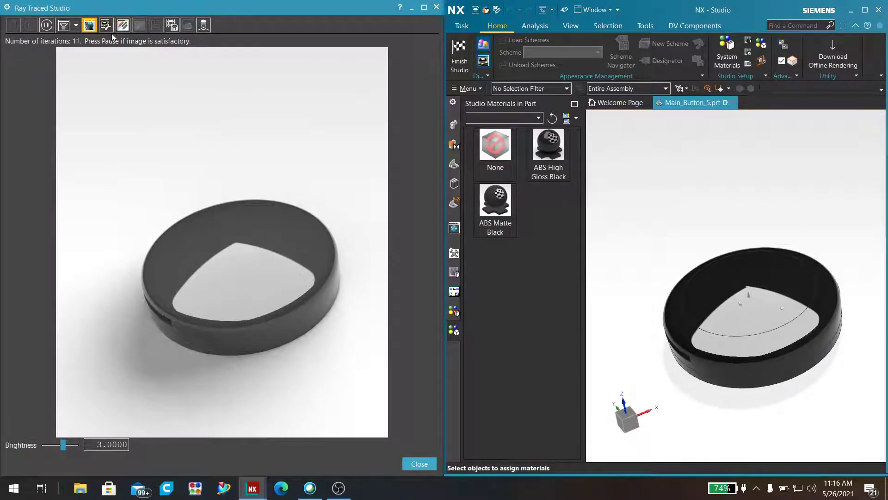
left_click(123, 26)
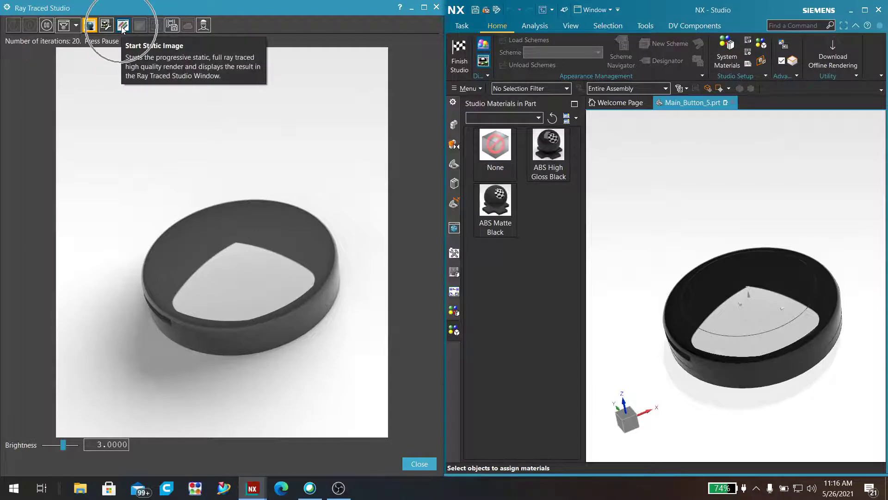
left_click(122, 26)
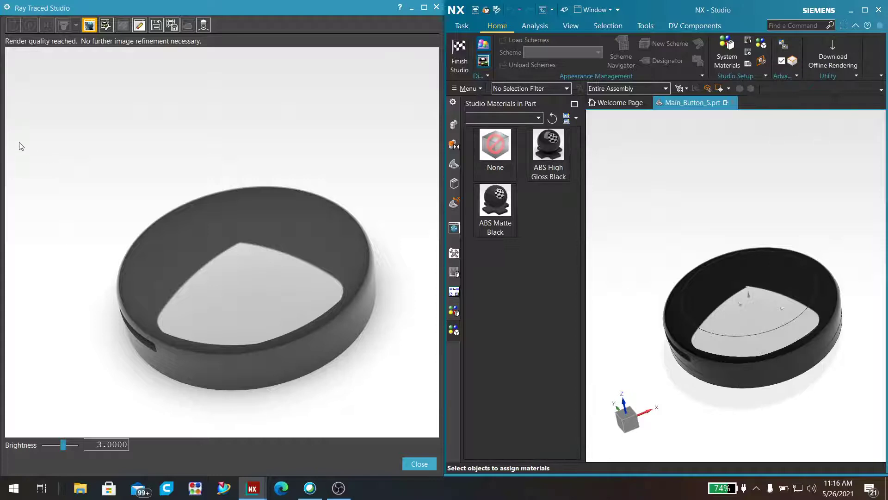
In Save Image, keep the TIFF format and leave the background non-transparent
left_click(156, 27)
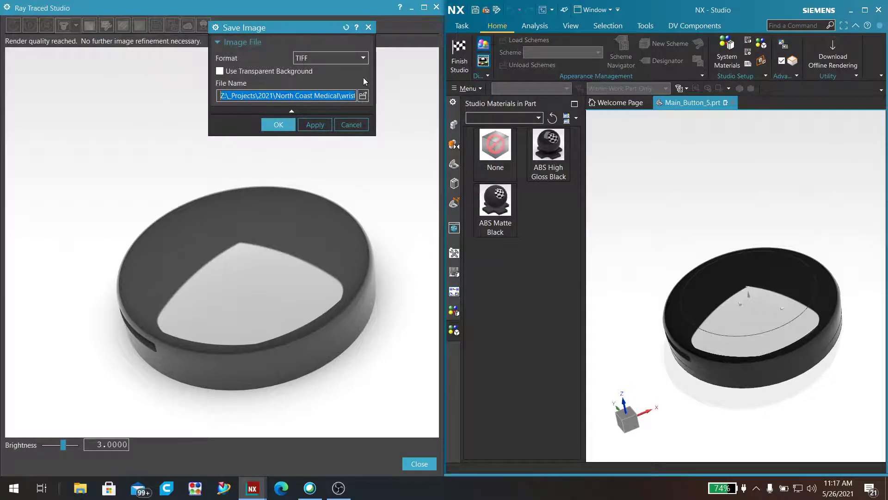
left_click_drag(280, 28, 332, 57)
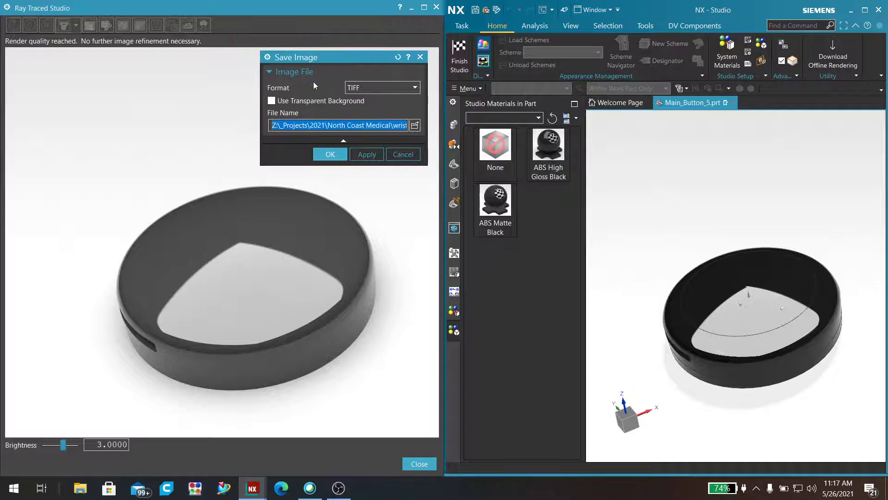
left_click(379, 90)
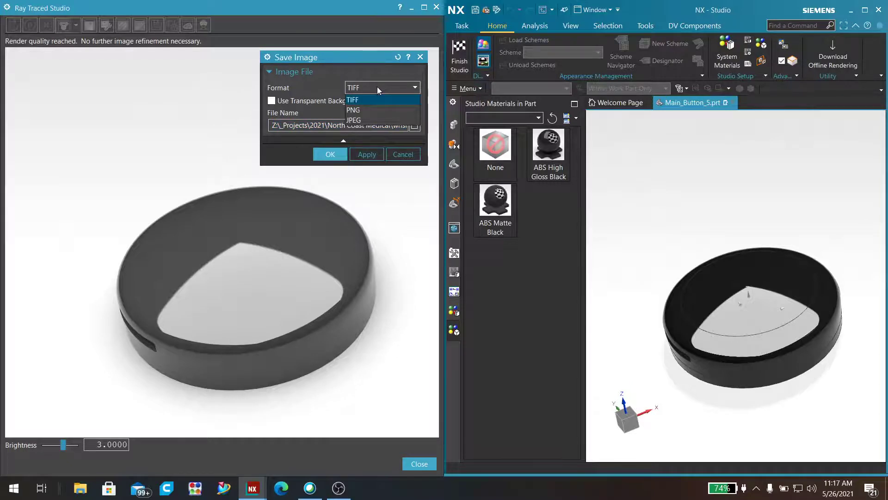
left_click(376, 87)
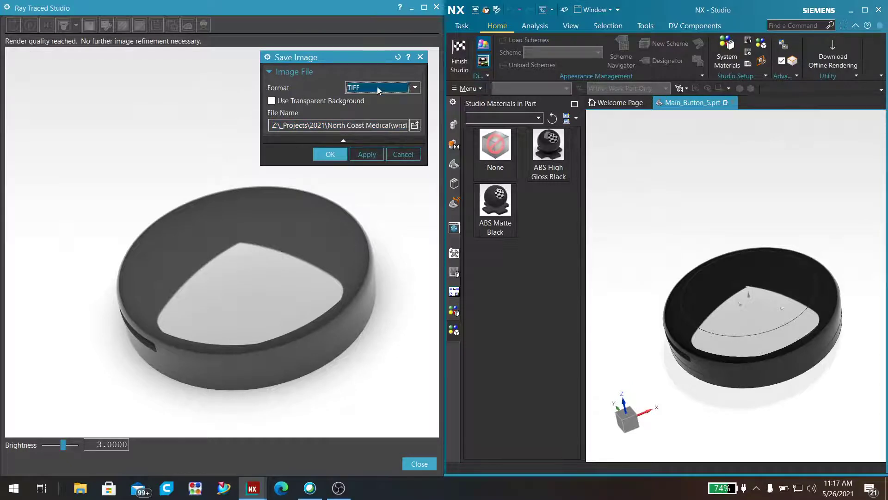
left_click(299, 102)
left_click(323, 98)
Save the render as Main_Button_5.tif to the Desktop
left_click(414, 125)
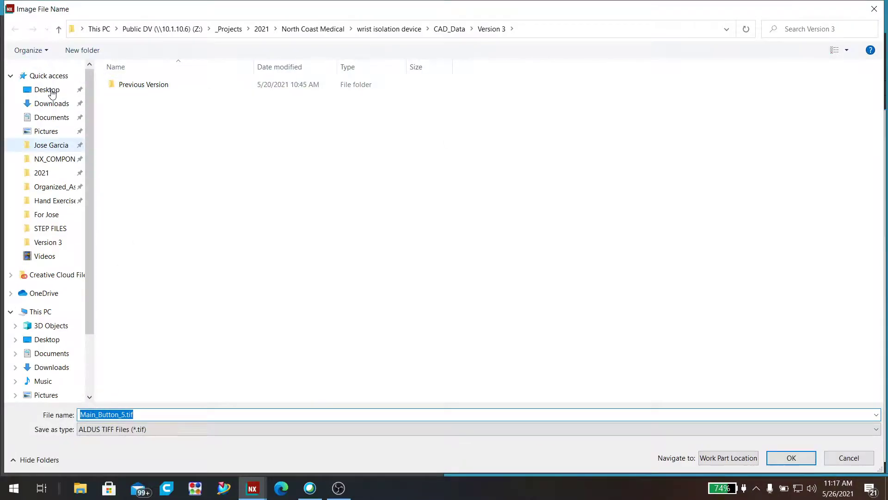
left_click(52, 92)
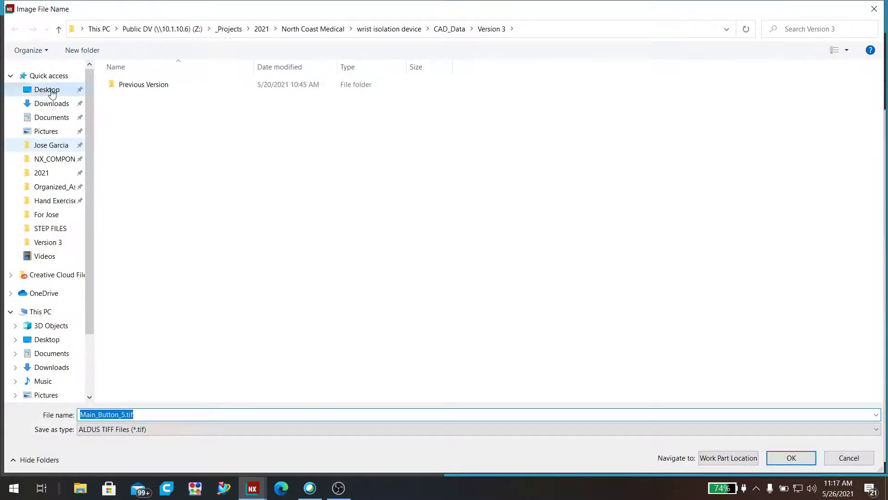
left_click(800, 461)
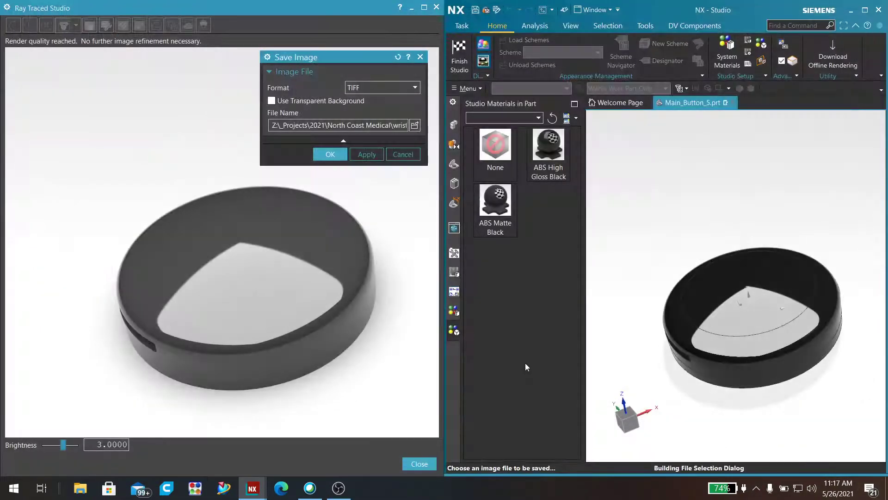
left_click(330, 155)
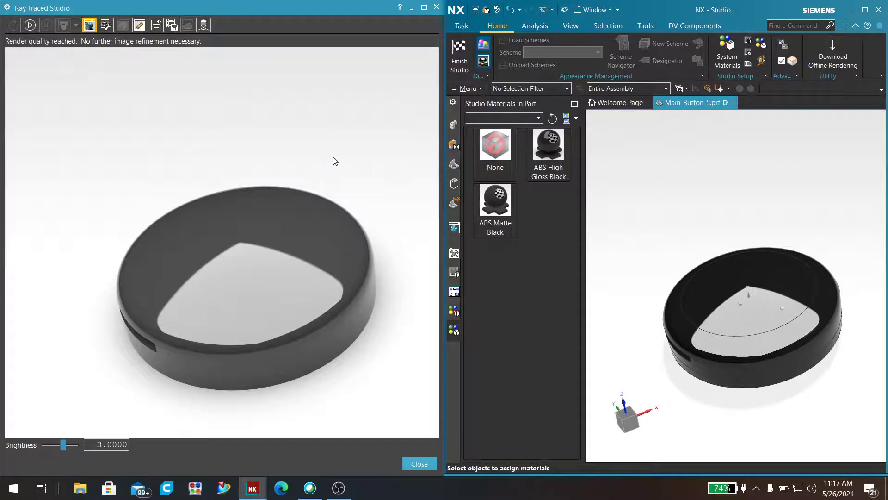
Show the desktop, view Main_Button_5.tif in Photo Viewer, then return to NX
key("super+d")
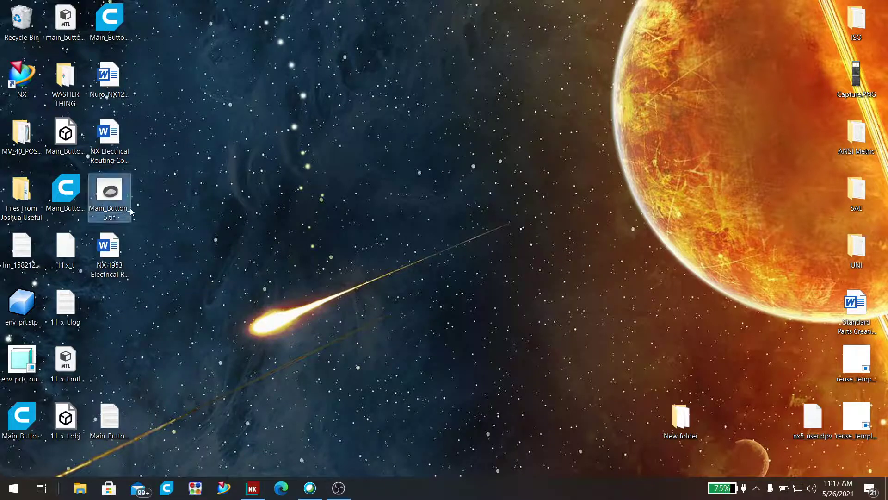
double_click(110, 190)
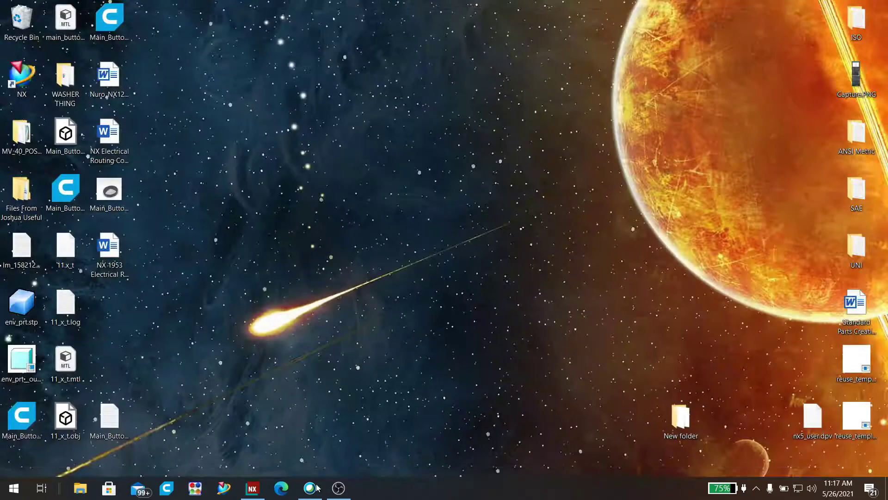
left_click(252, 487)
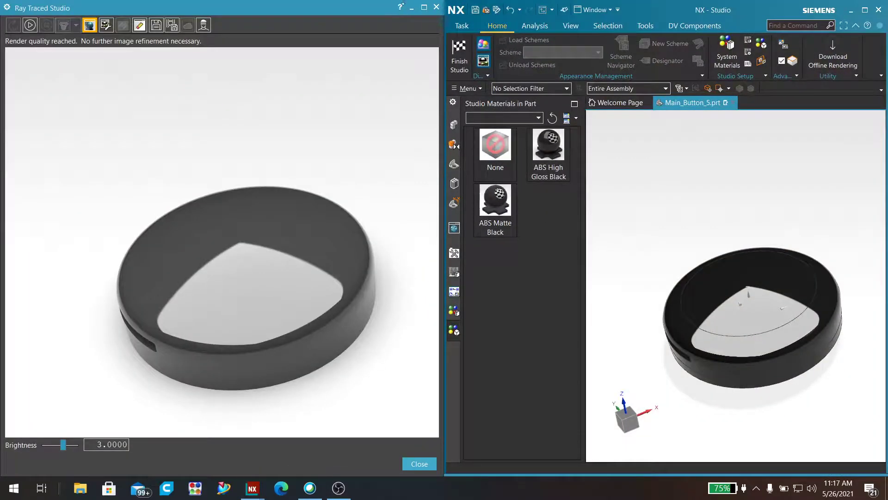
Close the ray-traced render window, maximize NX Studio, and open Scene Preferences beside the part
left_click(436, 7)
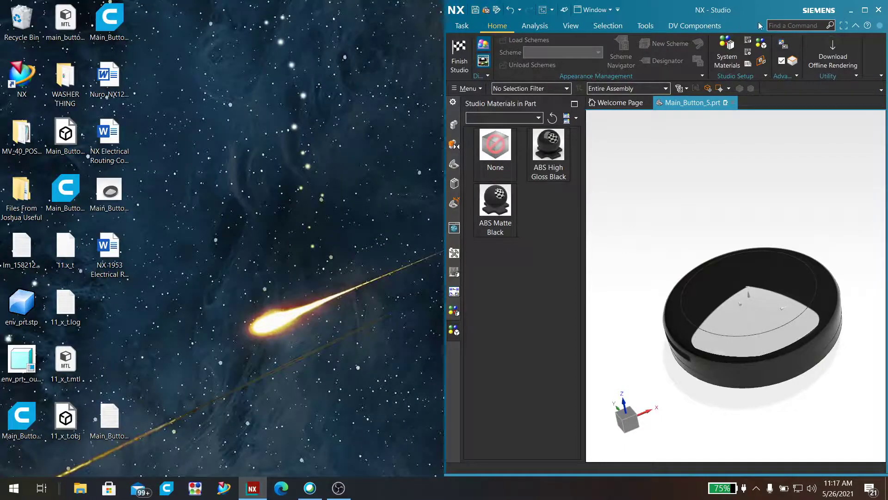
left_click(864, 10)
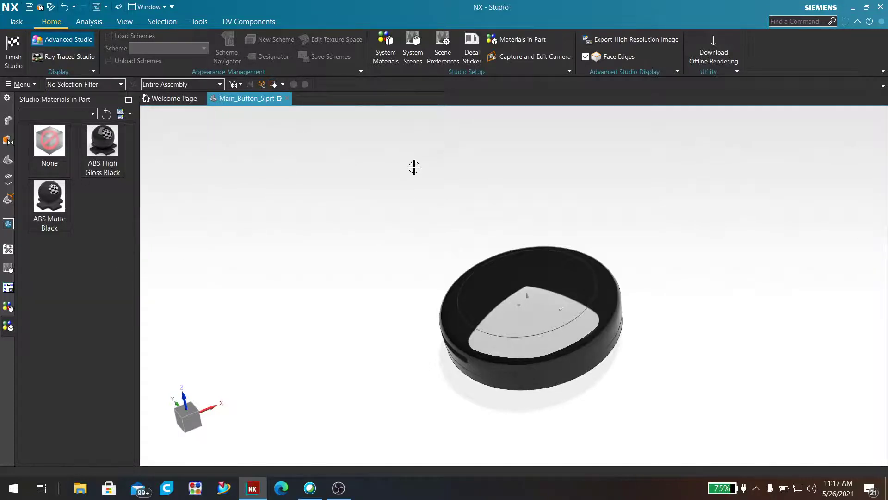
left_click(438, 58)
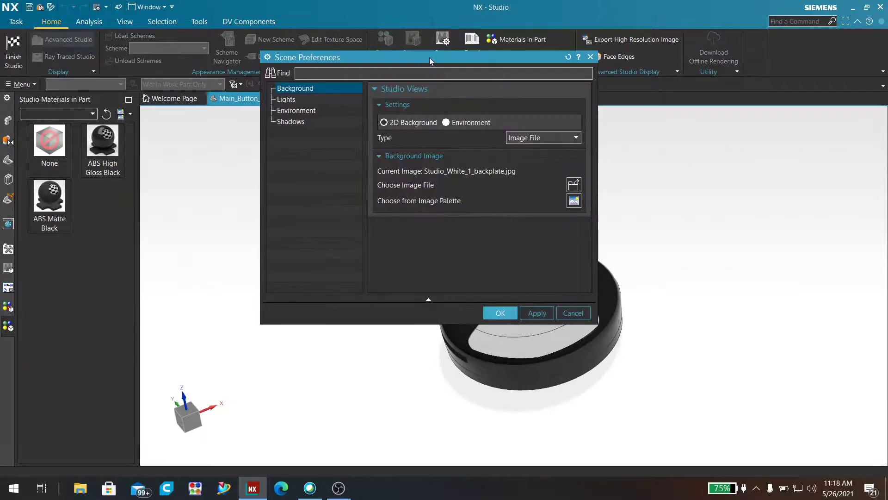
left_click_drag(429, 57, 284, 113)
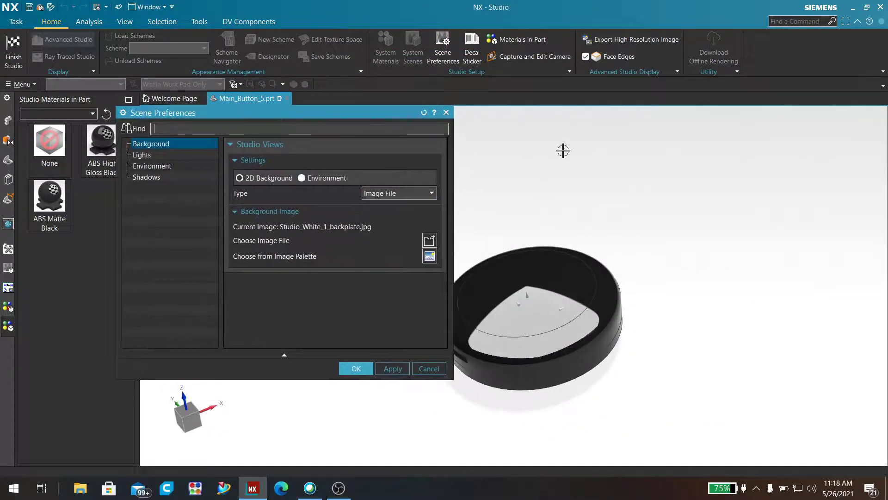
Re-aim the Scene Right Top light down and to the left in the Lights settings
left_click(149, 158)
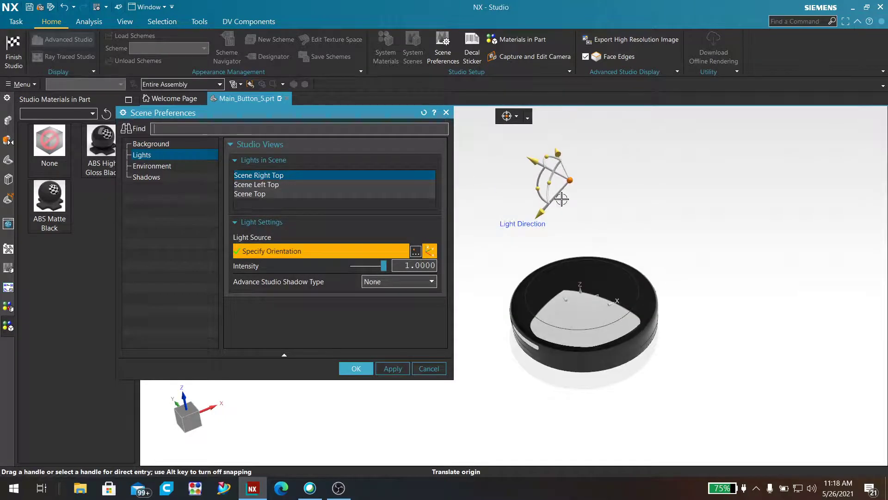
left_click_drag(538, 188, 578, 213)
middle_click_drag(688, 234, 612, 223)
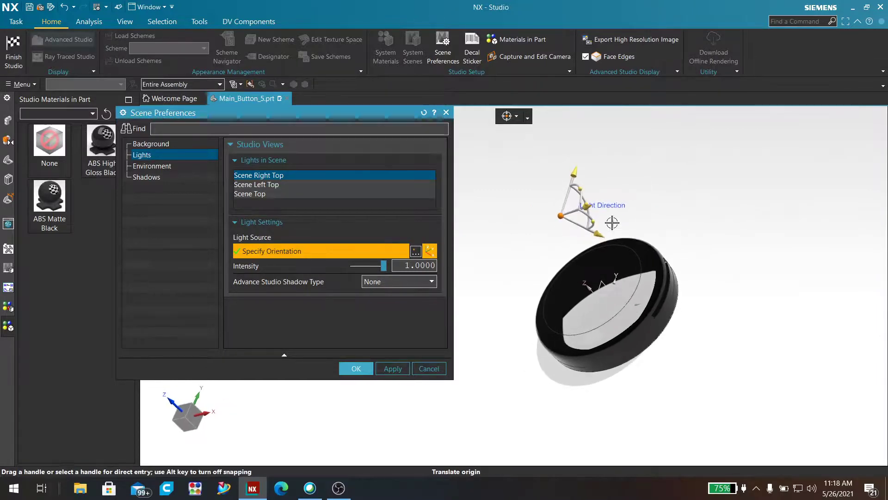
left_click_drag(612, 223, 567, 238)
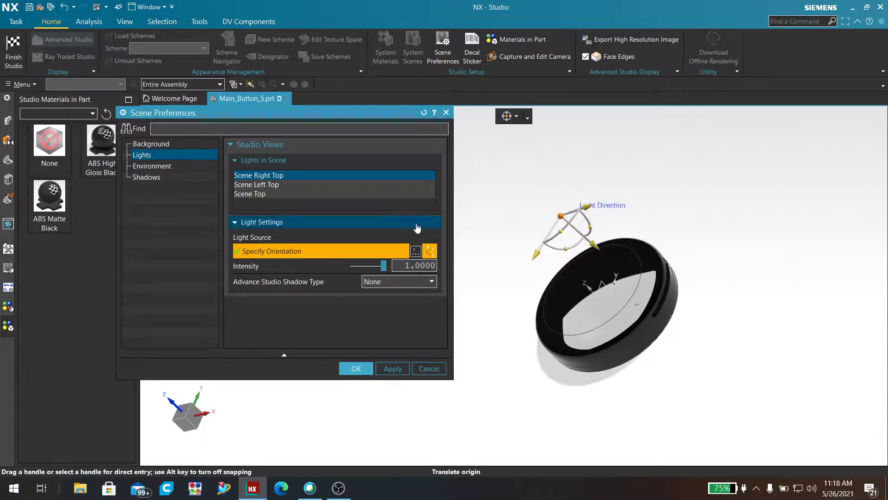
Raise Scene Top and Scene Left Top light intensities to 1.0000 and accept
left_click(260, 185)
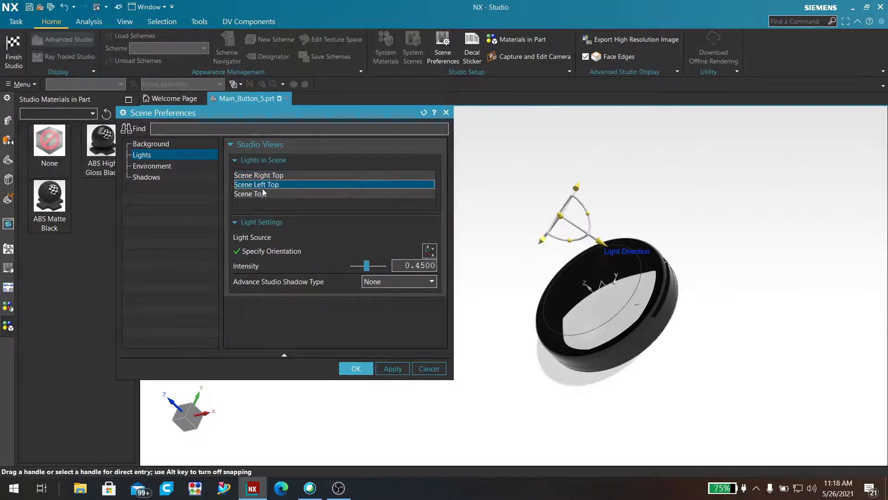
left_click(259, 194)
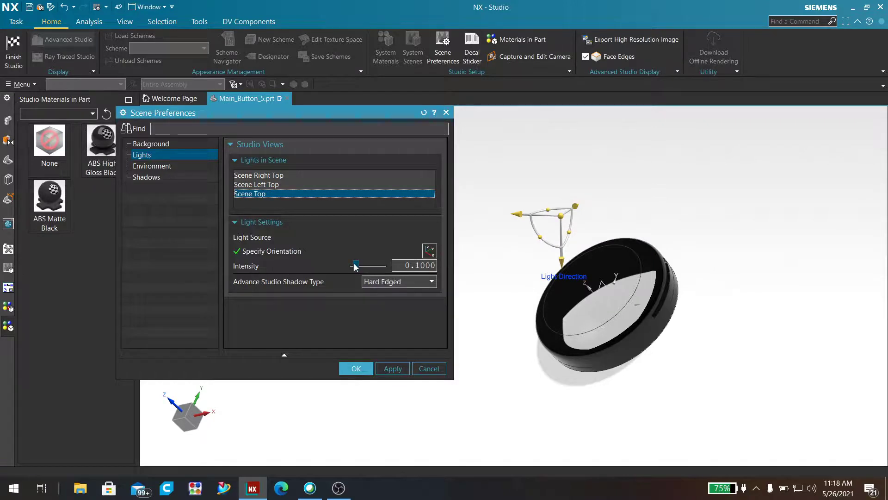
left_click_drag(355, 267, 389, 266)
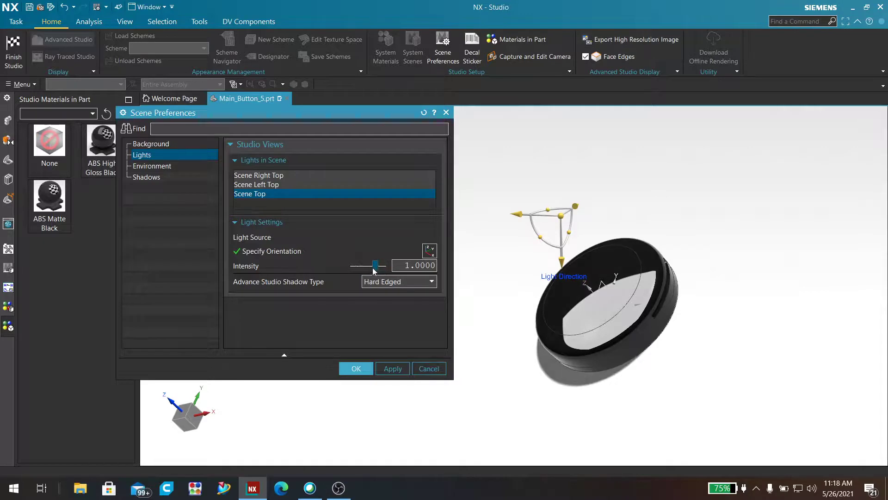
left_click(270, 184)
left_click_drag(366, 265, 407, 265)
middle_click_drag(739, 265, 761, 259)
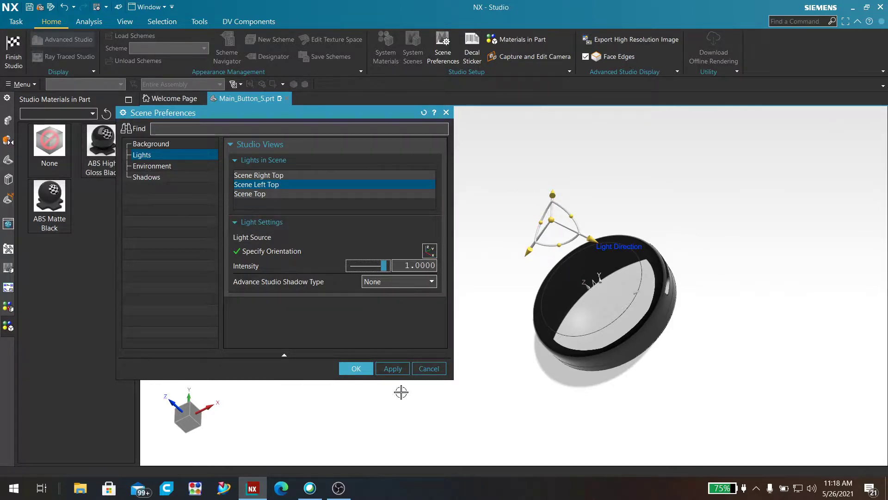
left_click(357, 369)
Orbit the view to an isometric-style angle on the relit button
middle_click_drag(426, 327, 490, 295)
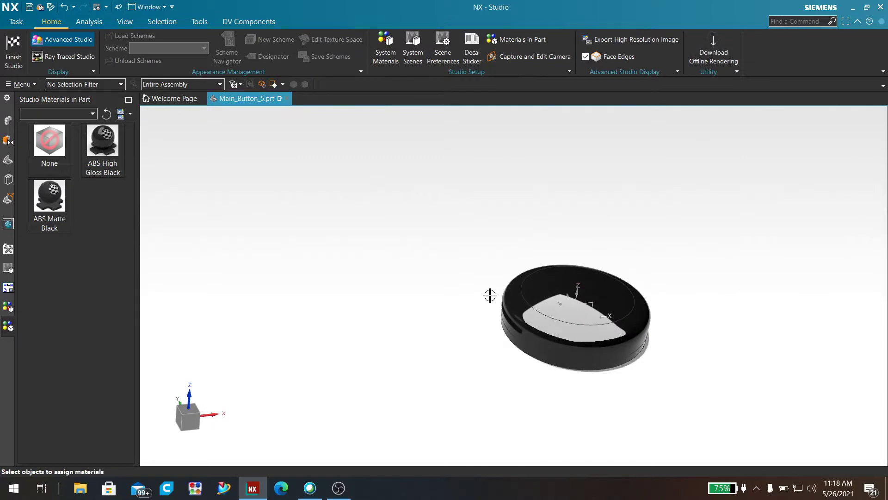